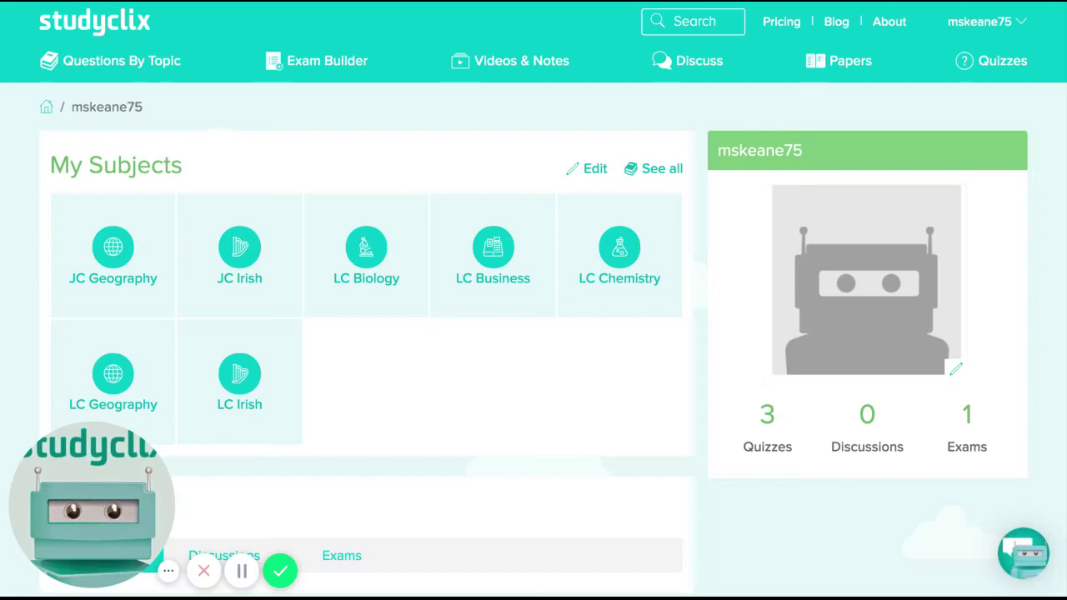
Step: Start a new exam for Leaving Certificate Biology in the Exam Builder
left_click(293, 65)
scroll(340, 213, "down", 3)
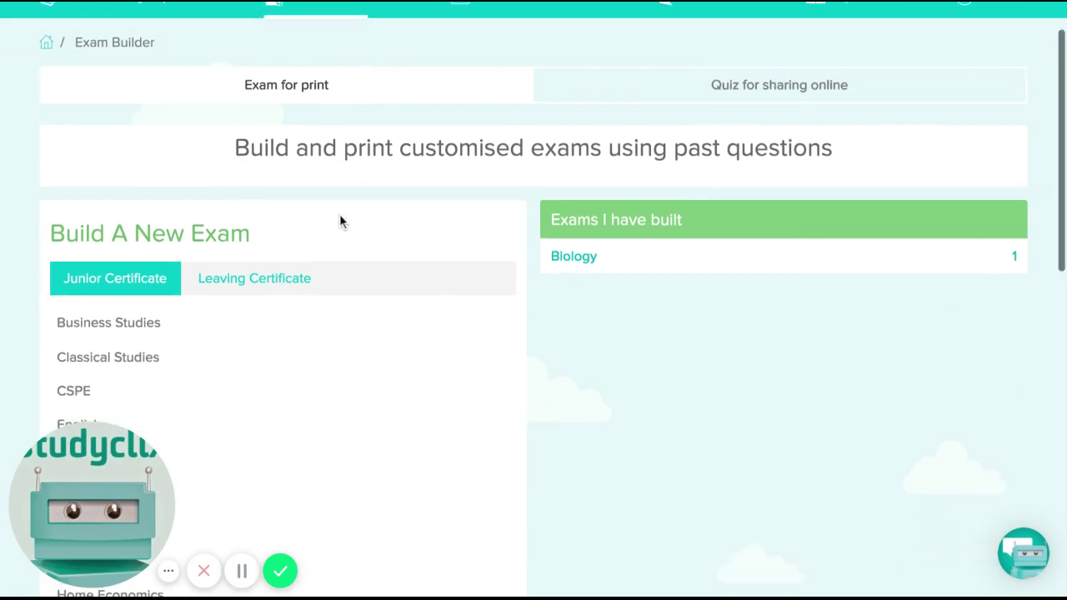
left_click(232, 82)
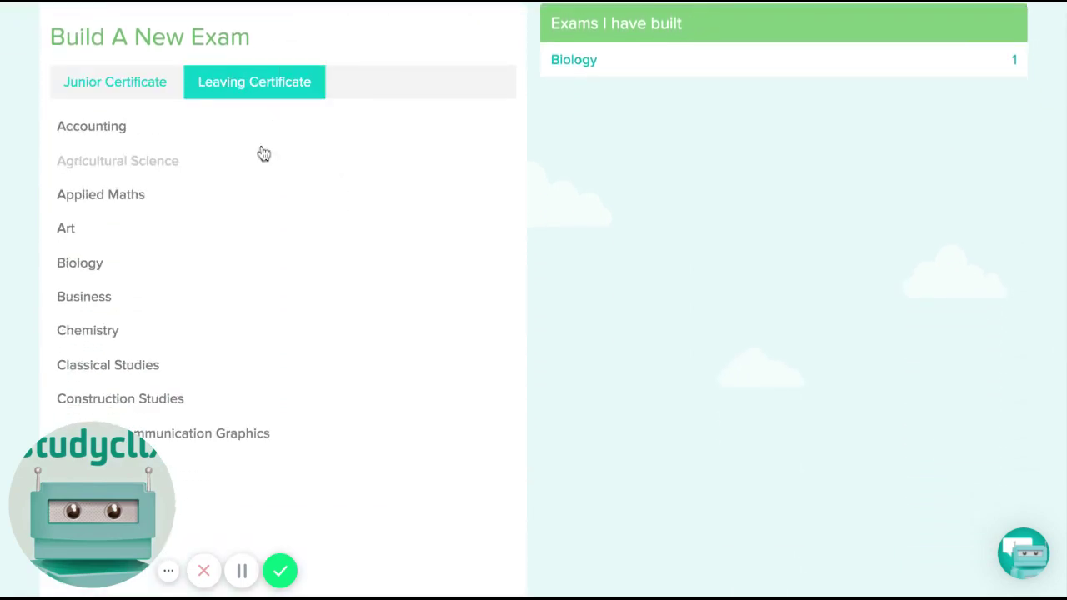
scroll(269, 196, "down", 1)
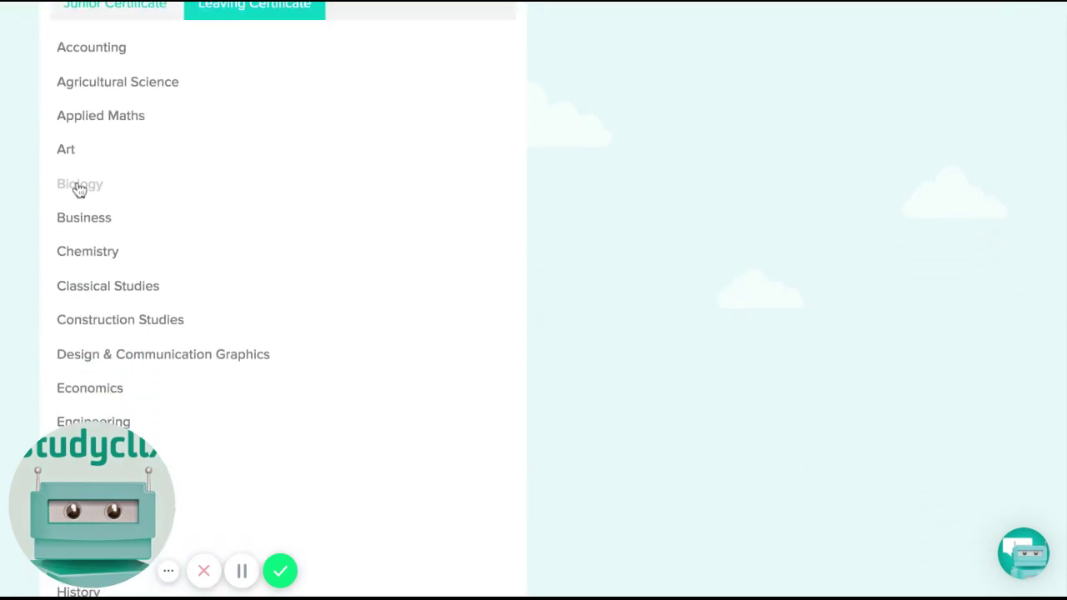
left_click(79, 185)
Step: Add a Higher Level Eye/Ear & Nervous system question to the exam
left_click(92, 221)
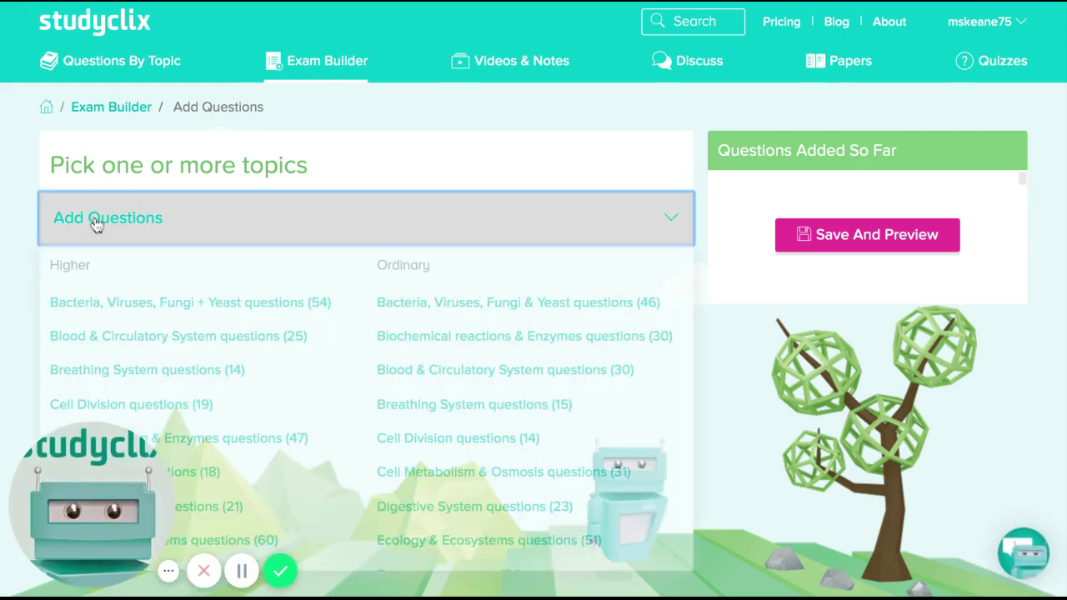
scroll(152, 290, "down", 4)
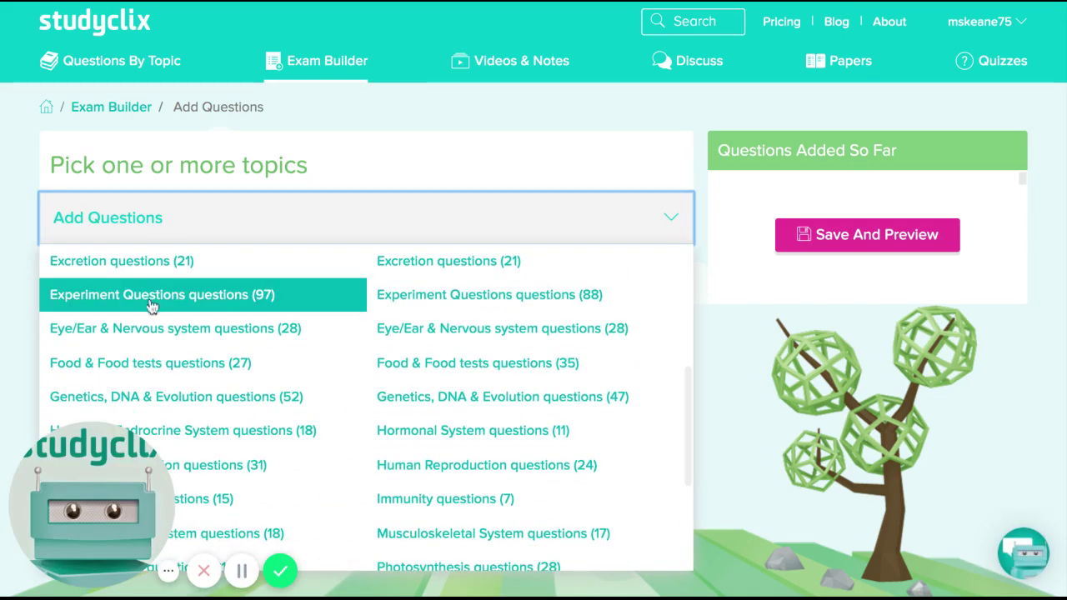
left_click(124, 335)
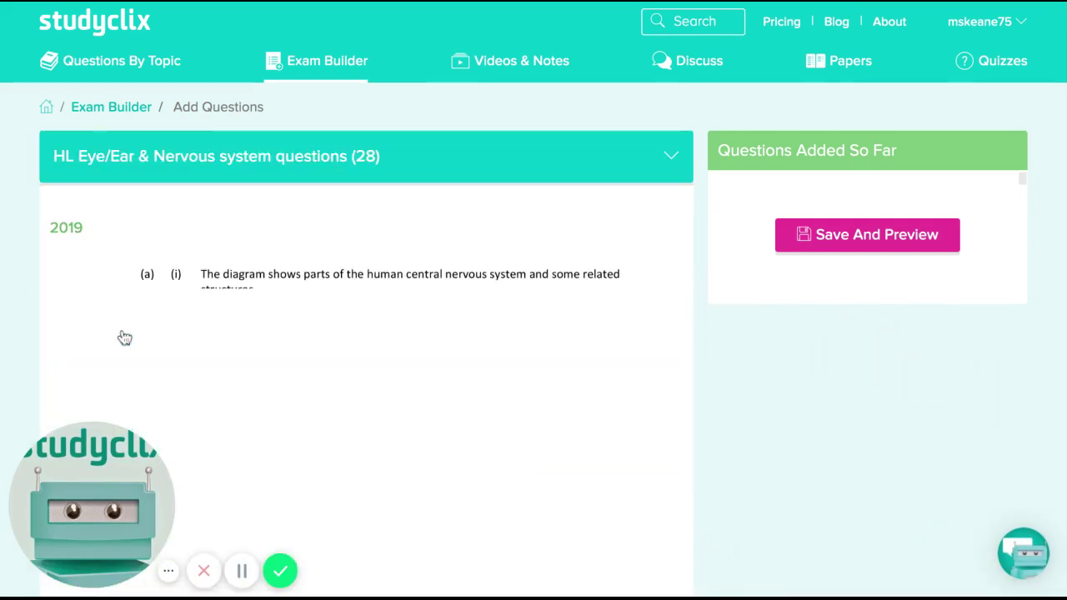
scroll(359, 358, "down", 4)
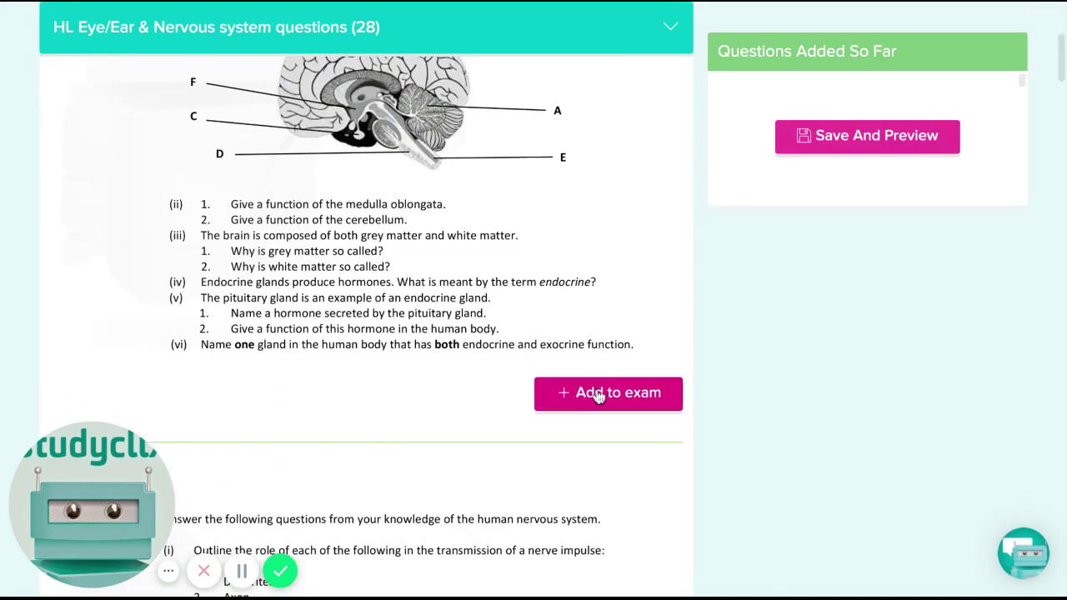
left_click(598, 393)
Step: Add a Higher Level Photosynthesis question, then save and preview the exam
left_click(185, 28)
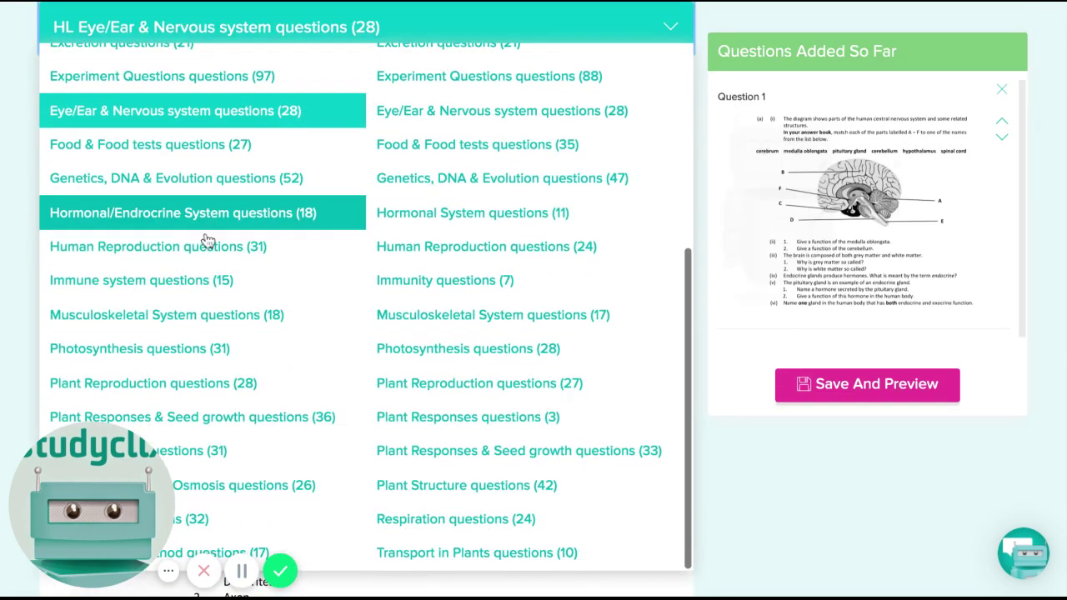
left_click(154, 349)
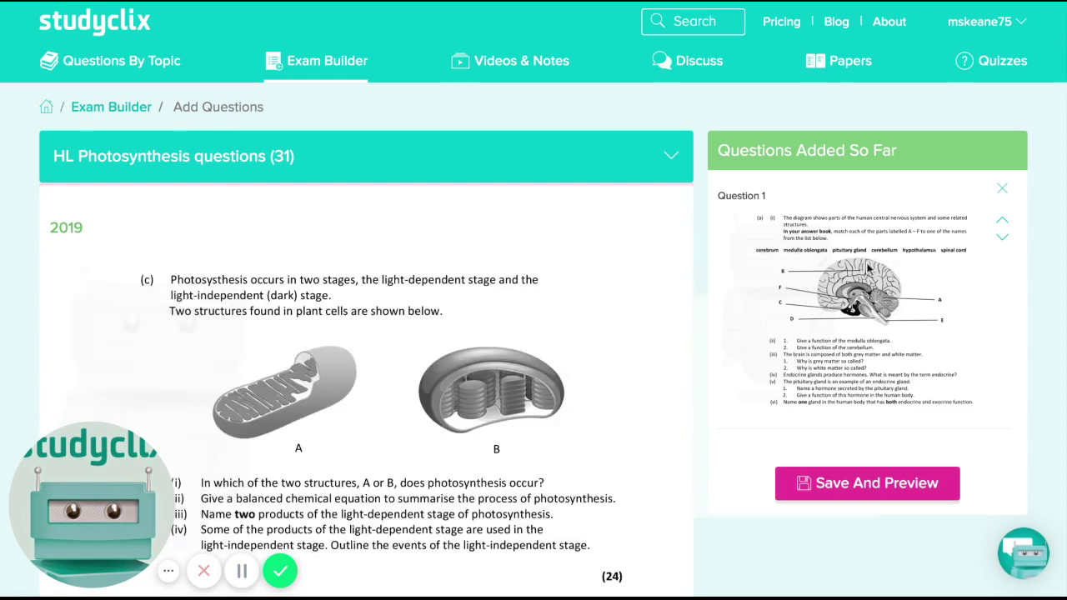
scroll(538, 367, "down", 3)
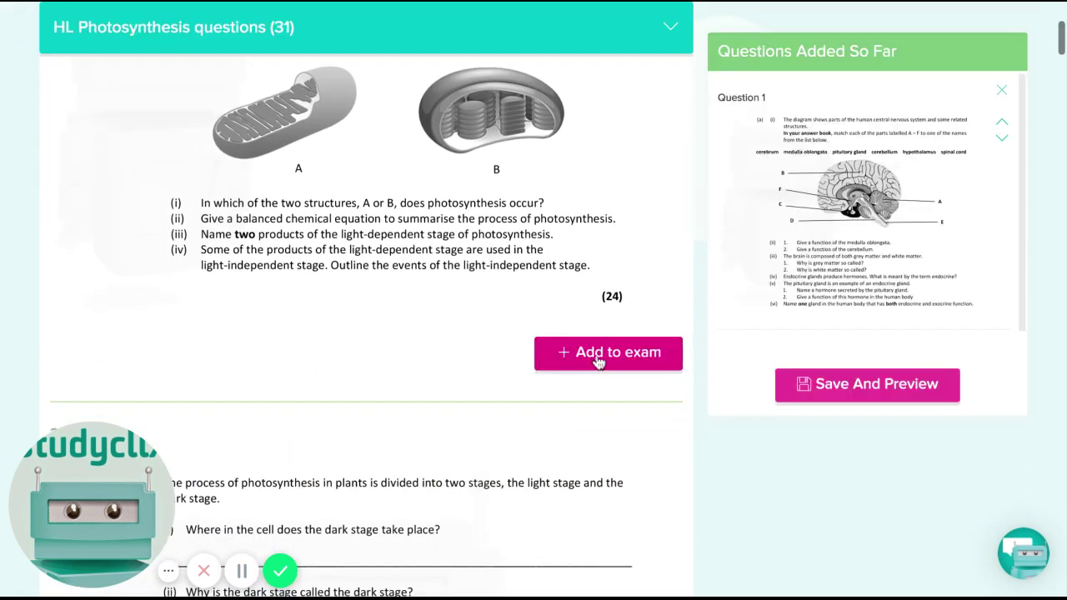
left_click(598, 360)
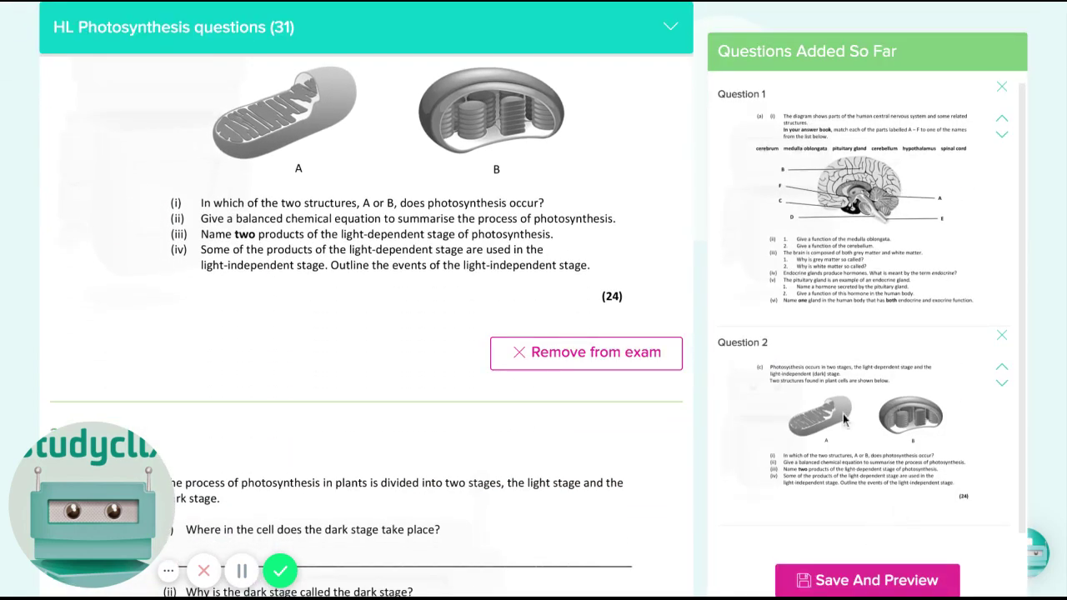
left_click(864, 578)
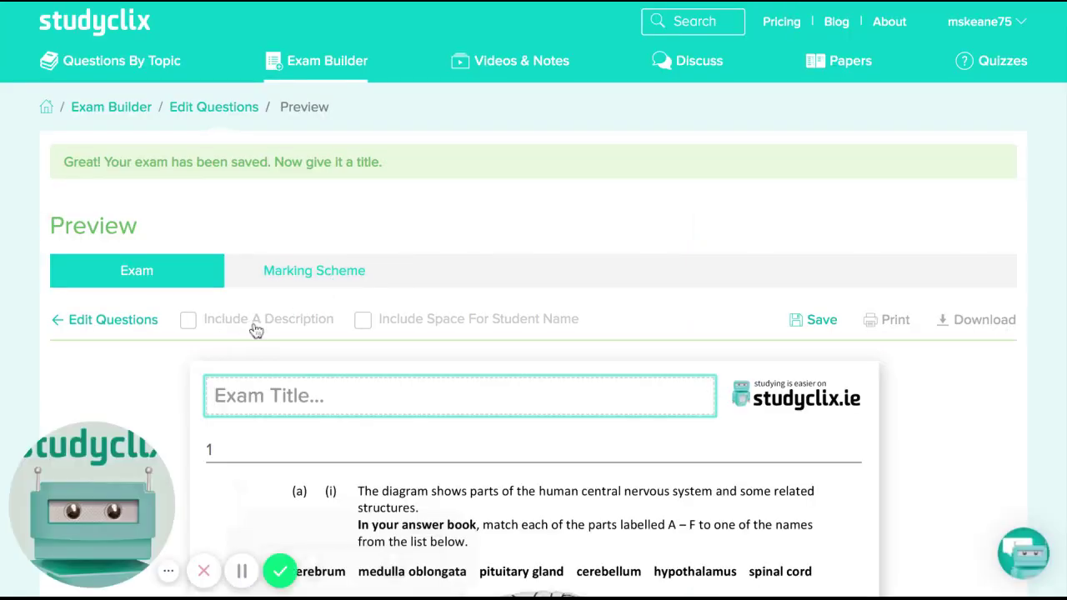
Step: Enable a description, title the exam 'Worksheet Day 1', and select the empty description field
left_click(196, 324)
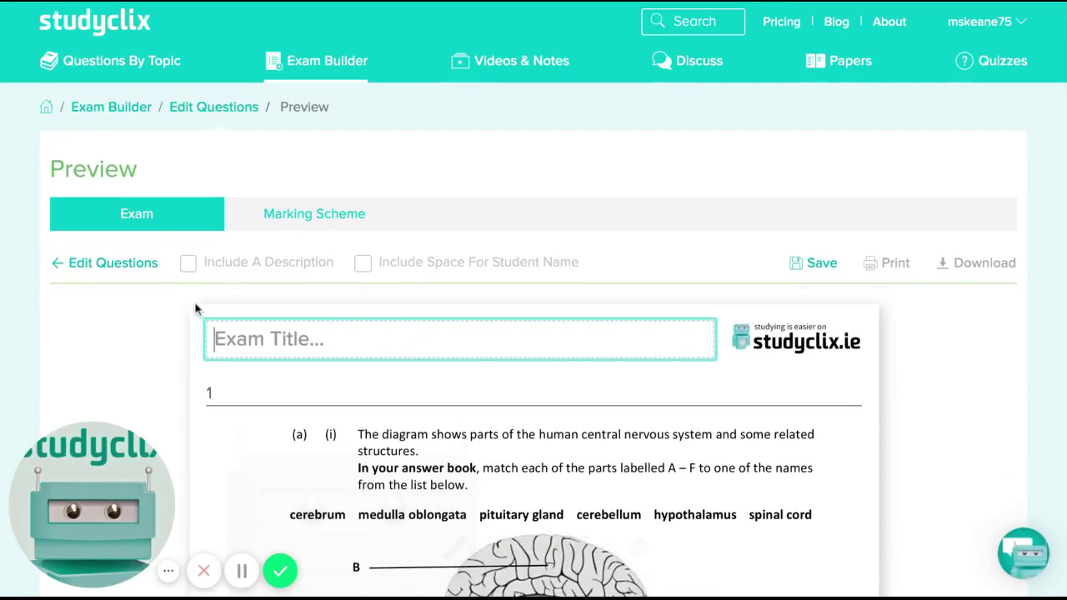
left_click(238, 343)
type("W")
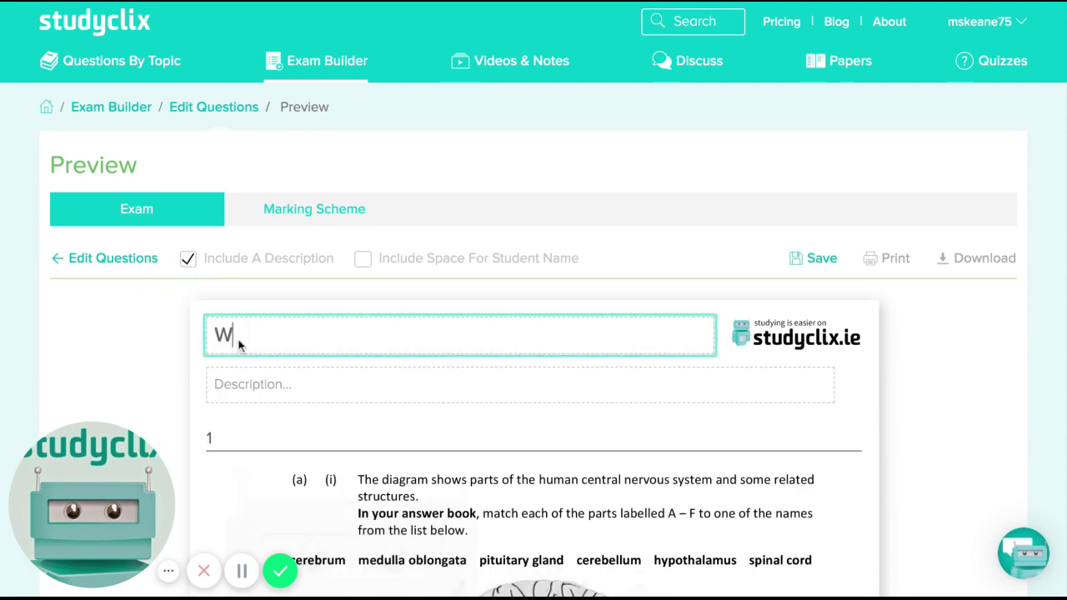
type("orksheet Day 1")
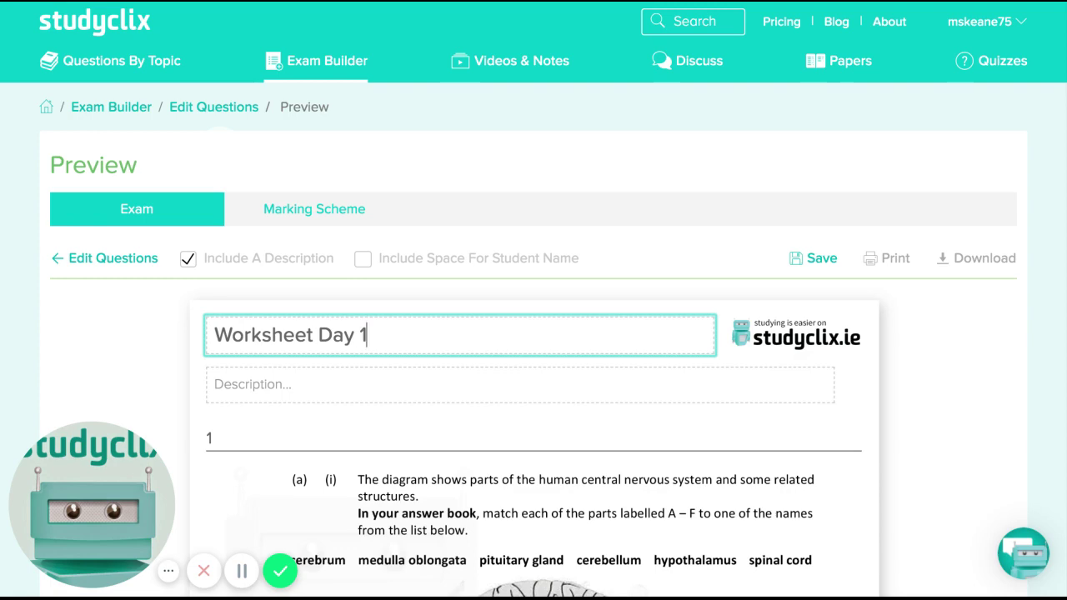
left_click(264, 386)
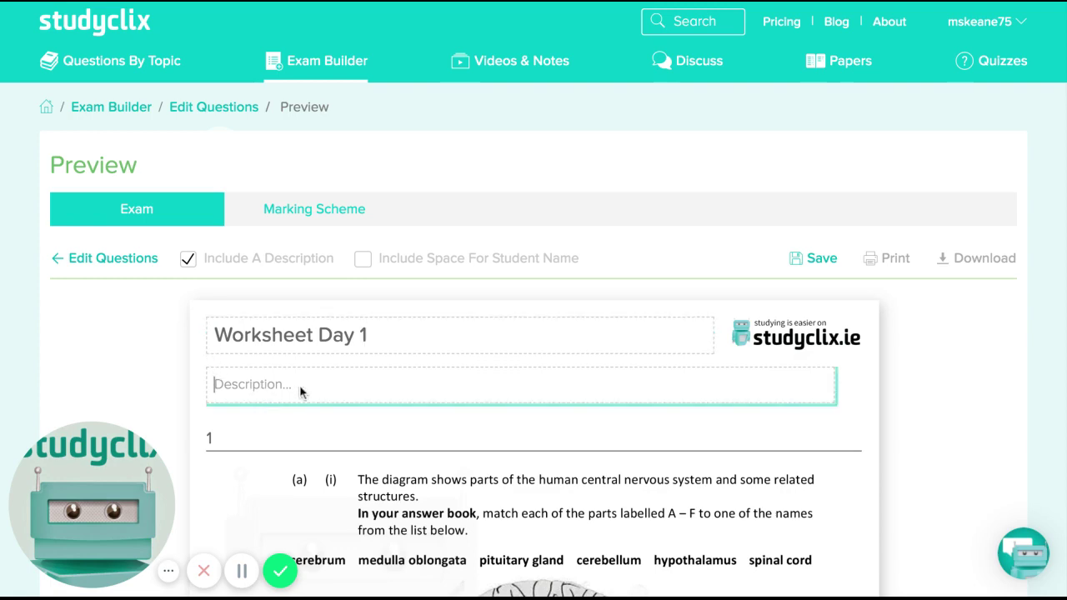
scroll(300, 388, "down", 1)
scroll(301, 392, "down", 5)
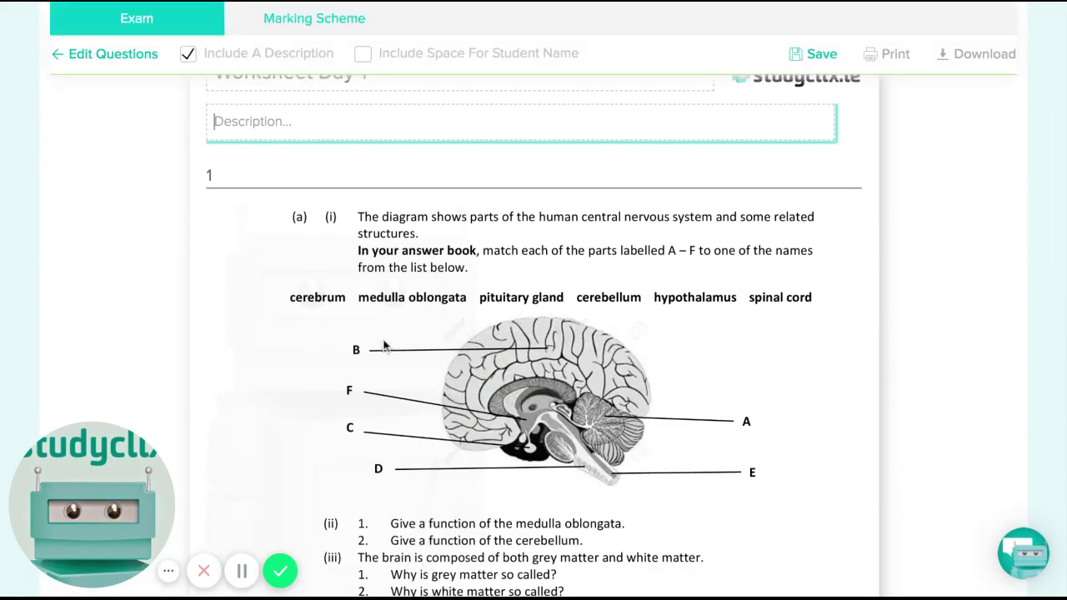
scroll(384, 346, "down", 1)
scroll(384, 346, "down", 5)
scroll(384, 346, "up", 9)
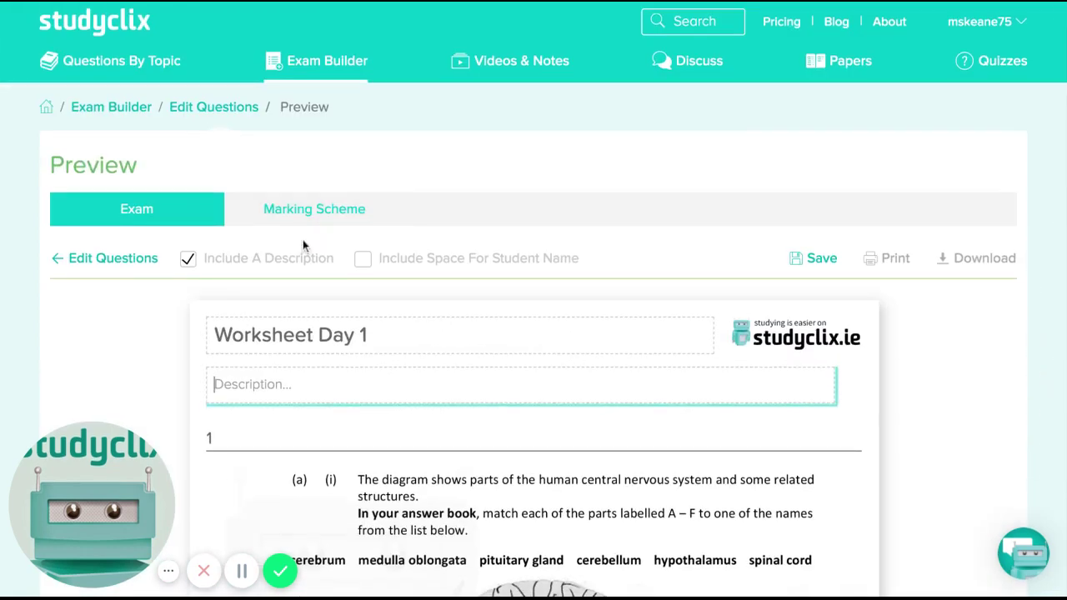
Step: Show the marking scheme and scroll through the nervous system and photosynthesis answers
left_click(292, 218)
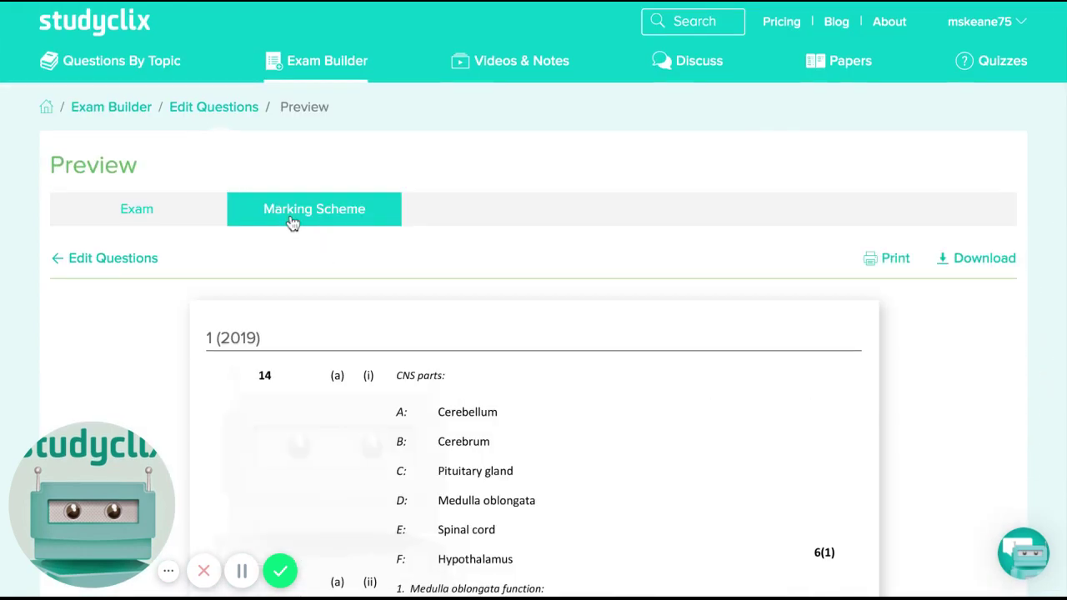
scroll(367, 385, "down", 1)
scroll(366, 385, "down", 5)
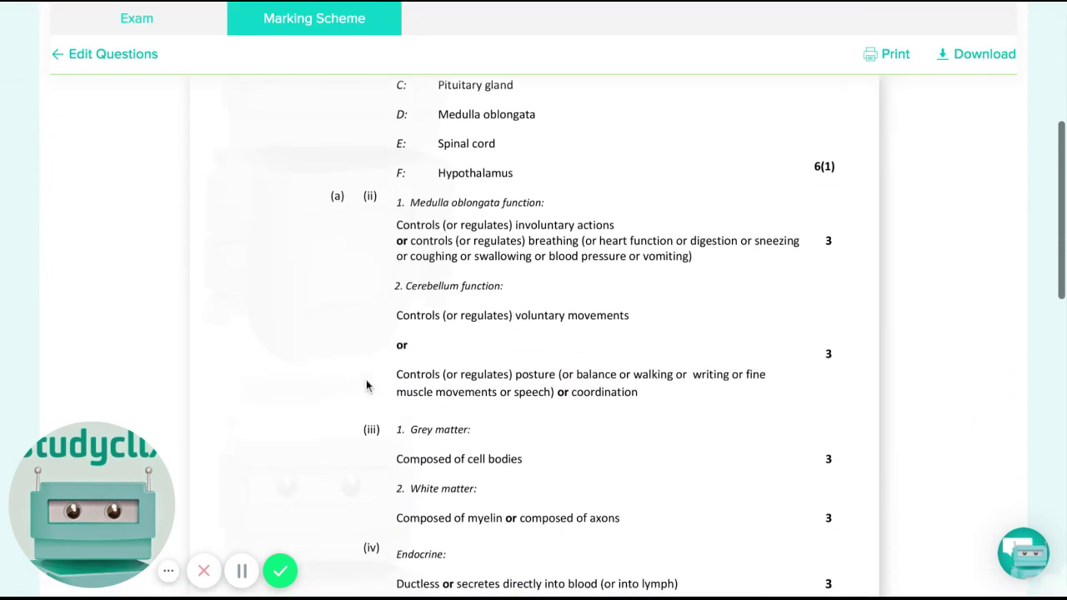
scroll(366, 385, "down", 5)
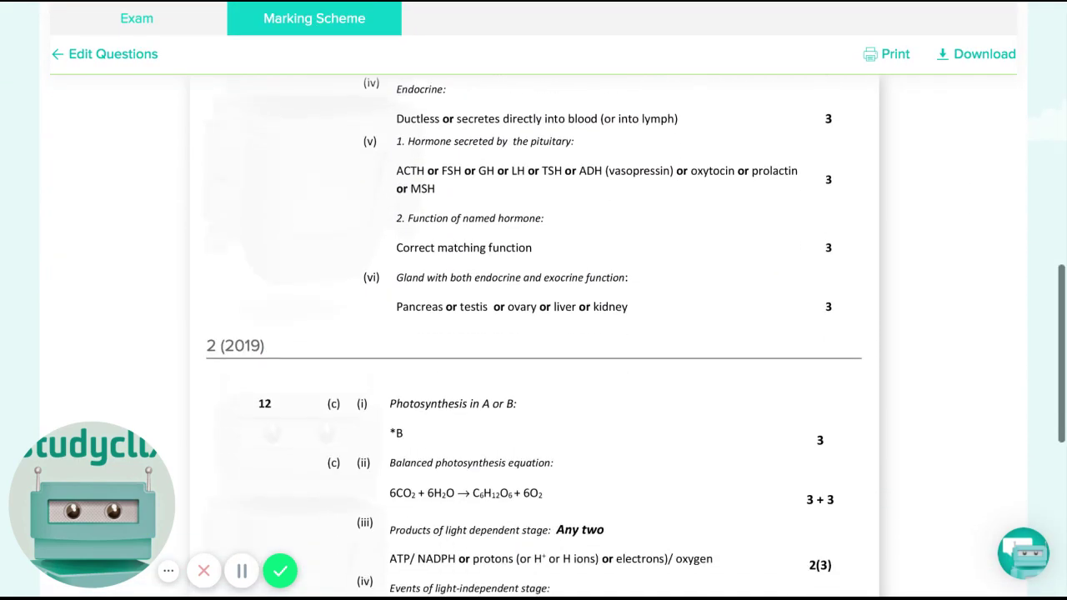
scroll(533, 339, "up", 10)
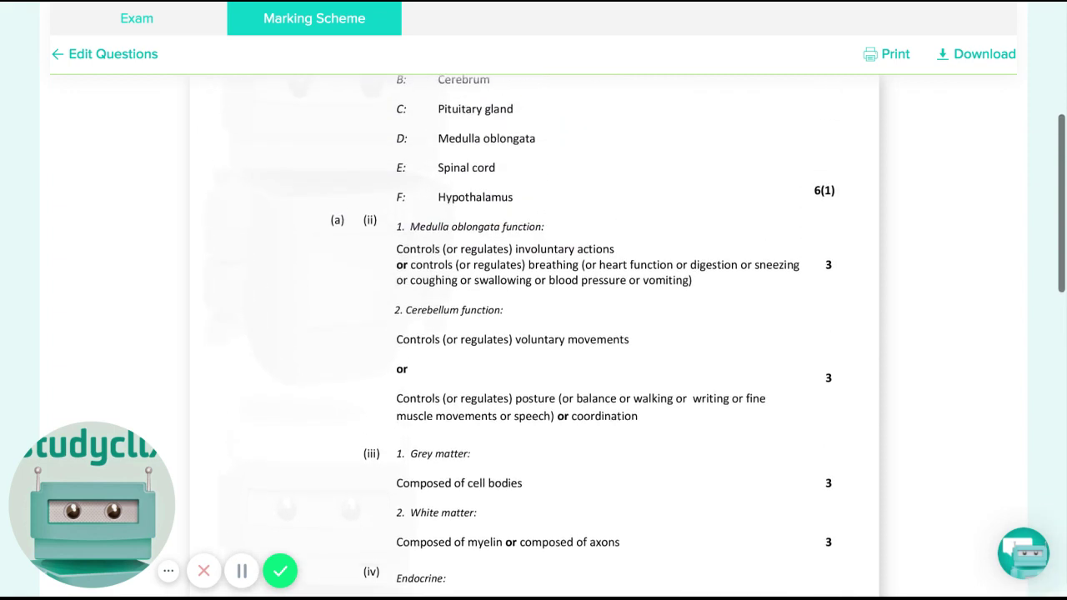
scroll(533, 339, "up", 1)
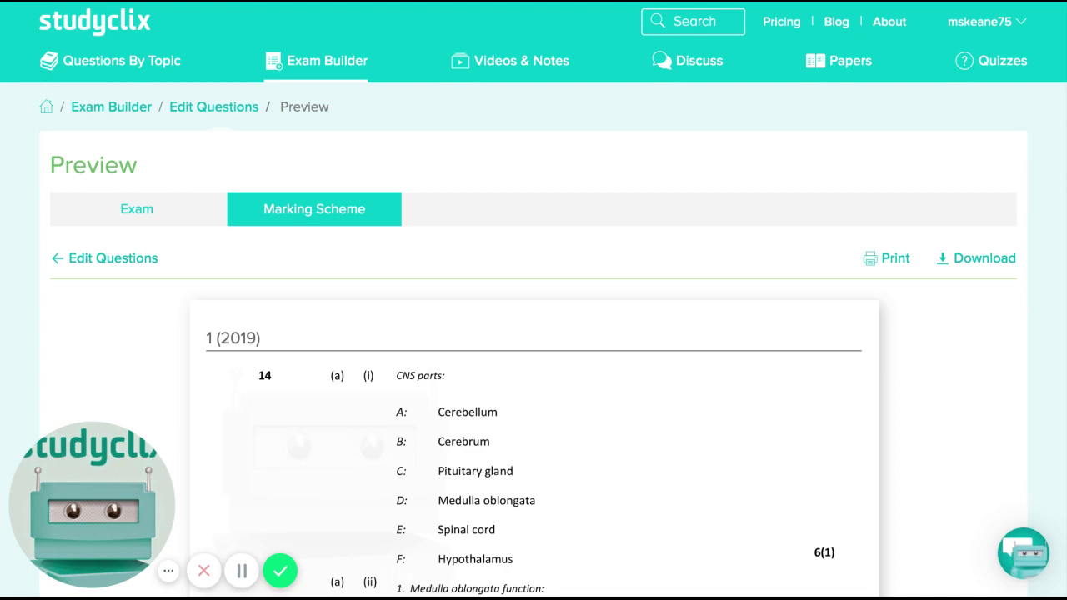
Step: Start a new quiz for Leaving Certificate Higher Level Business
left_click(987, 63)
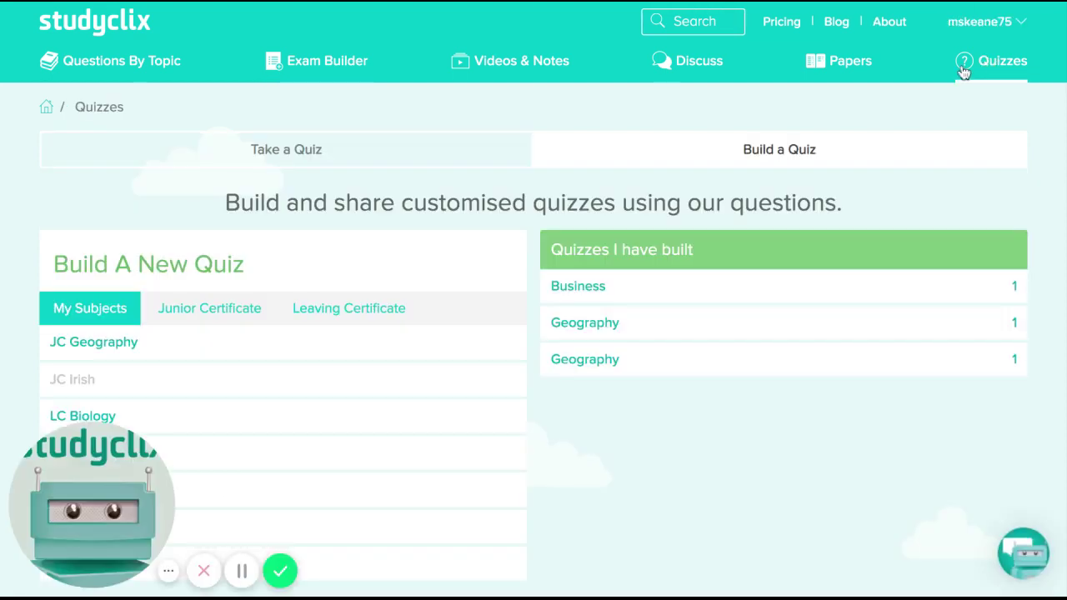
scroll(498, 251, "down", 1)
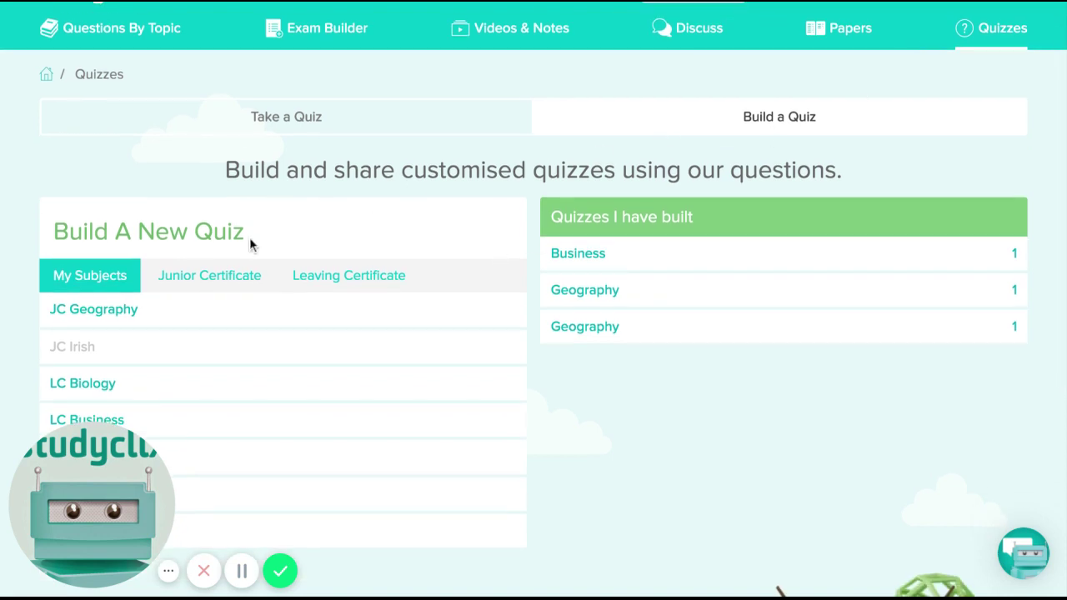
scroll(249, 242, "down", 4)
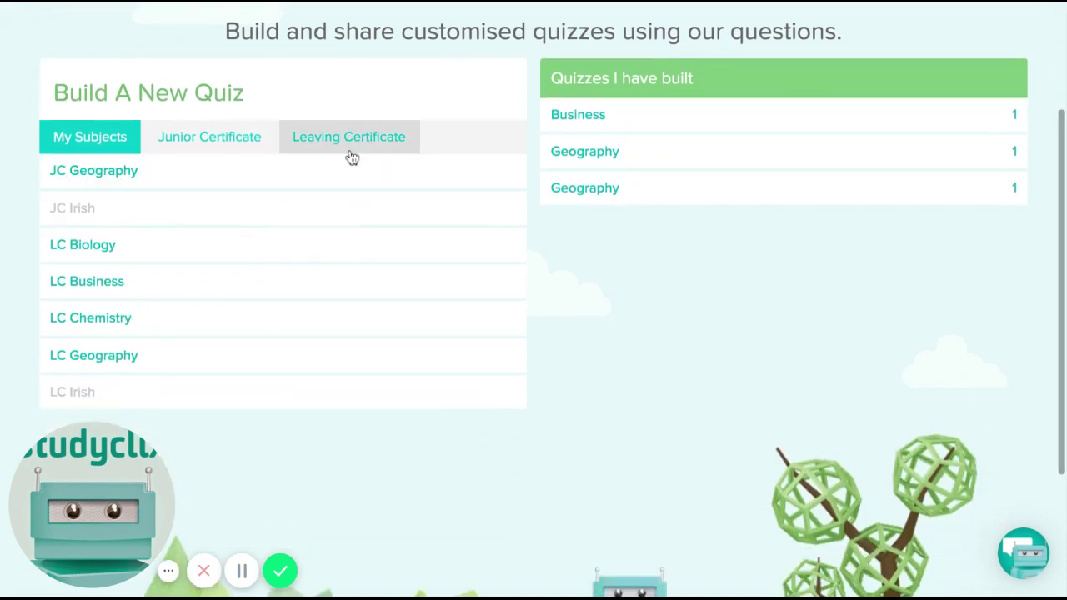
left_click(347, 140)
scroll(267, 326, "down", 4)
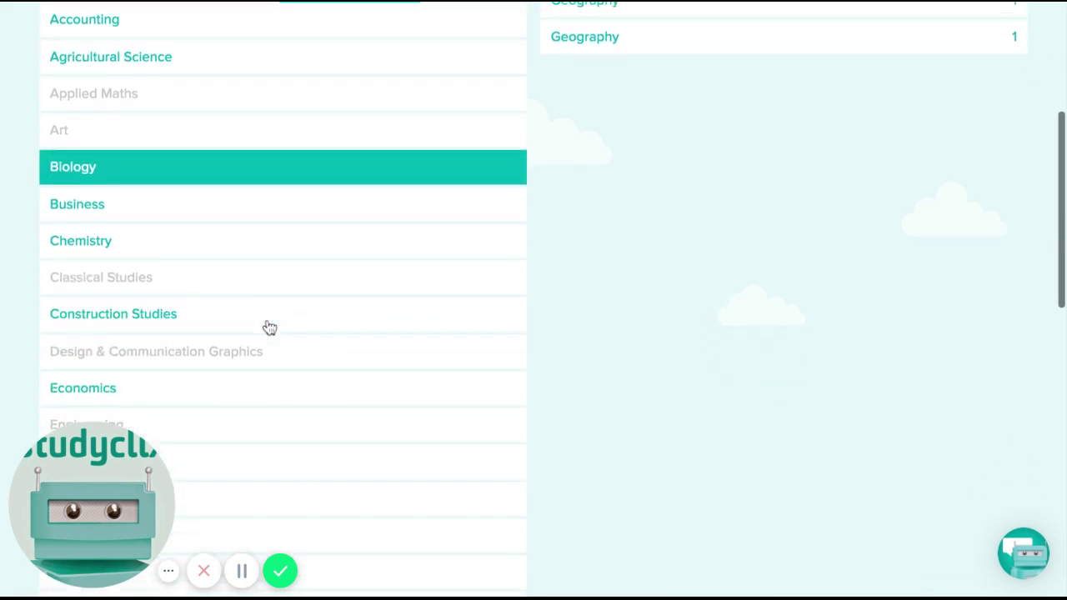
scroll(269, 327, "down", 2)
left_click(105, 140)
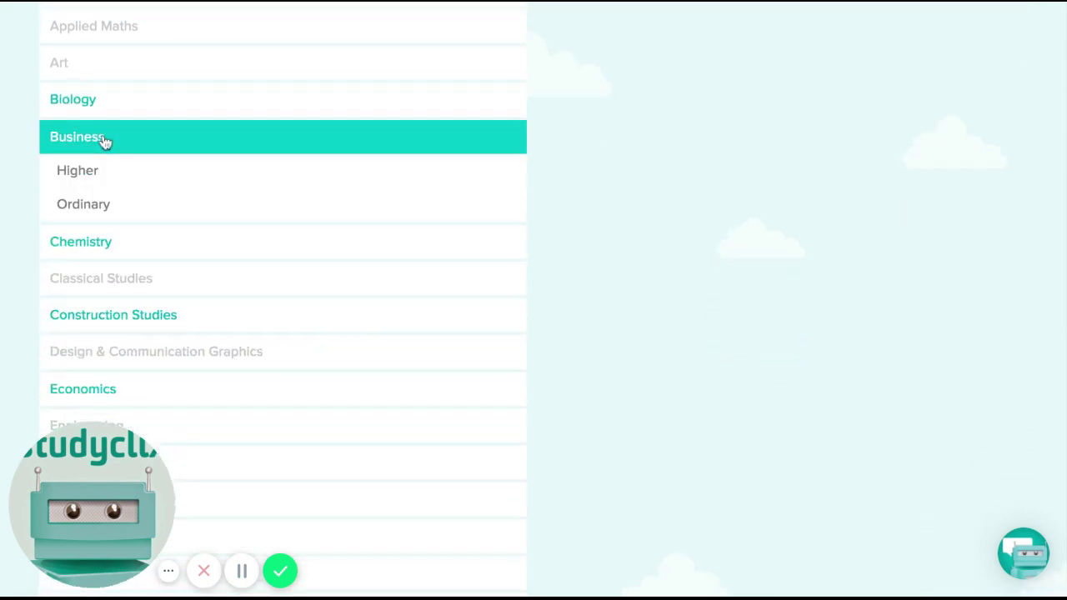
left_click(79, 170)
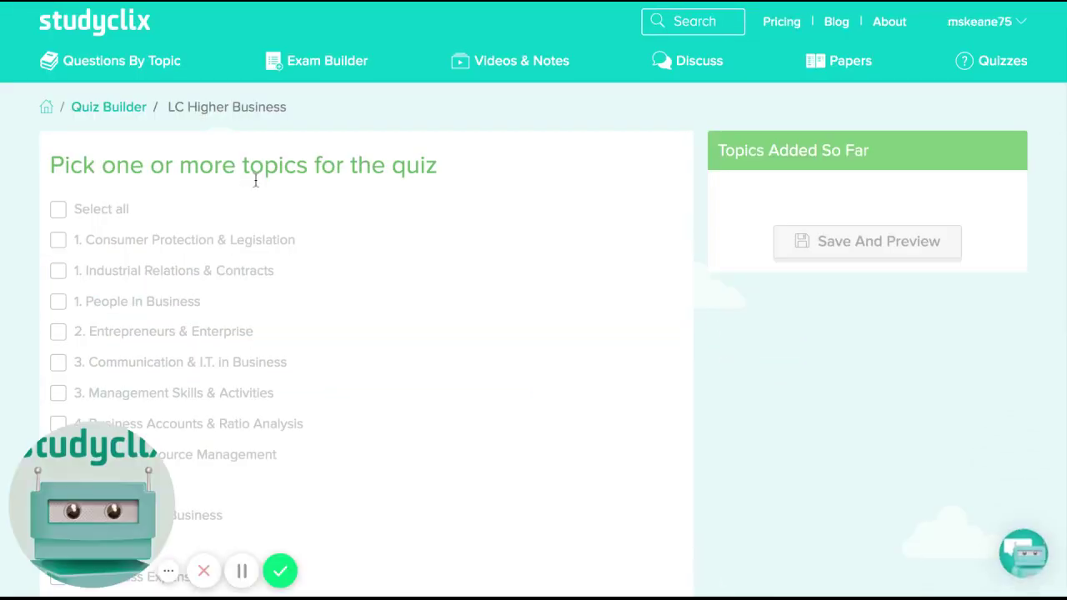
Step: Select the Insurance, Taxation and Marketing topics and save to preview the 20-question quiz
scroll(239, 257, "down", 2)
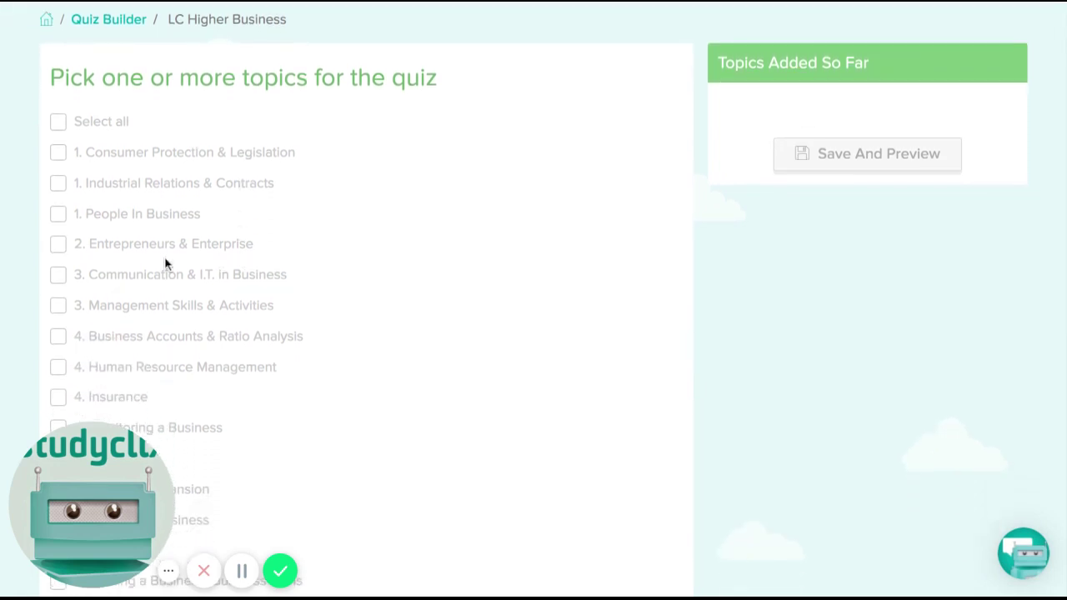
scroll(74, 248, "down", 2)
left_click(58, 315)
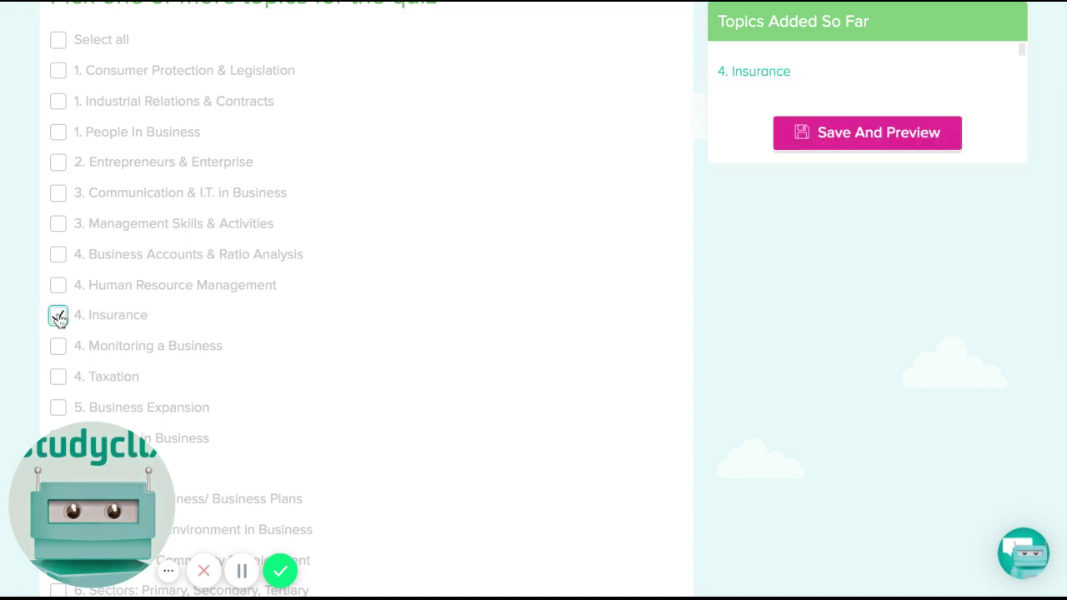
scroll(58, 316, "down", 2)
left_click(57, 277)
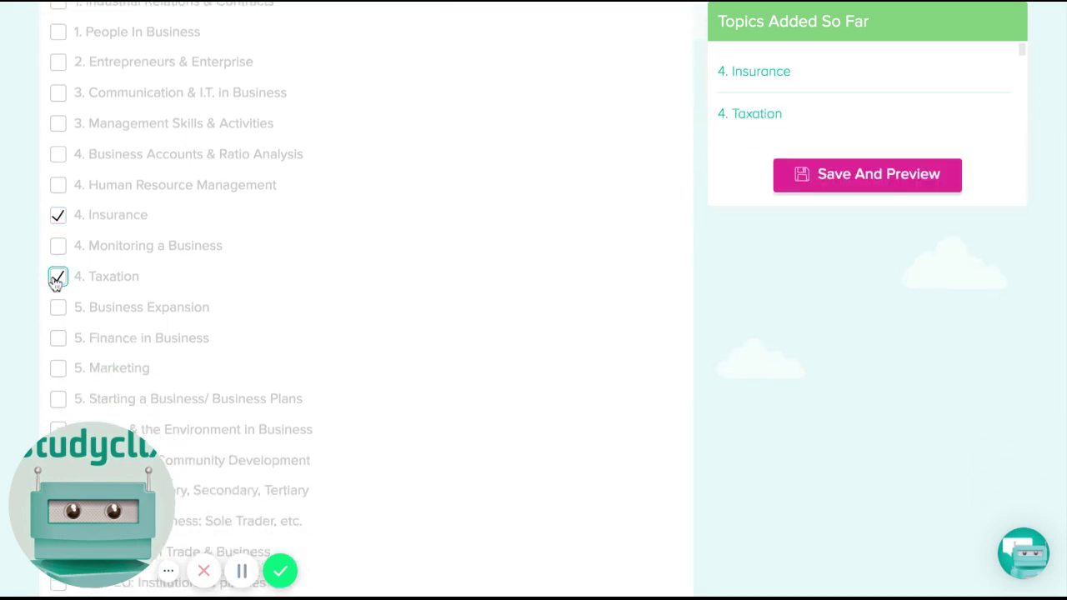
left_click(57, 371)
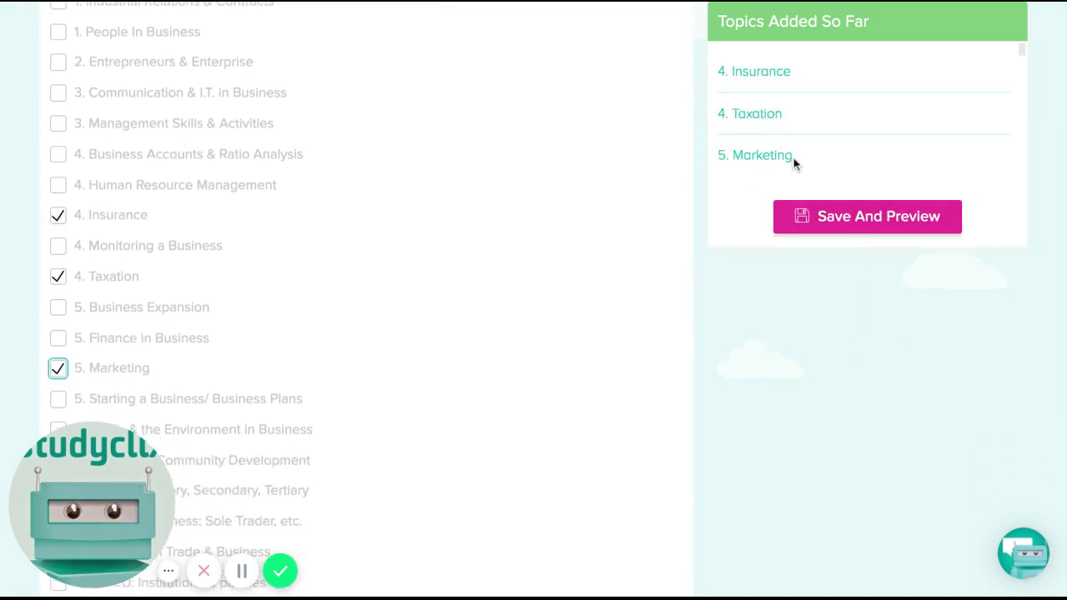
left_click(865, 225)
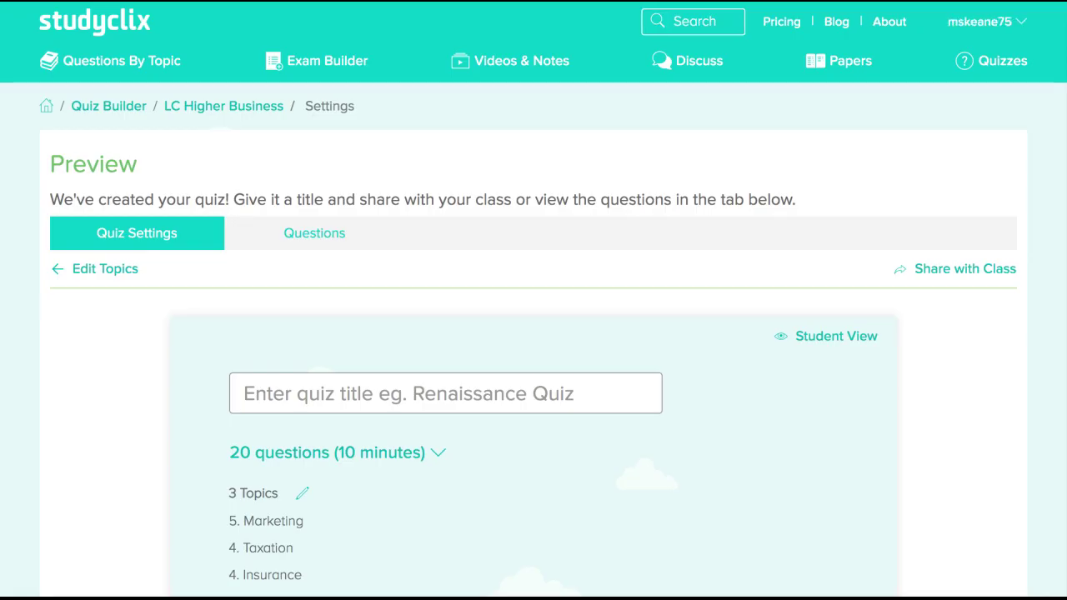
Step: Enter 'Mr Saunders Quiz' as the quiz title
scroll(698, 310, "down", 2)
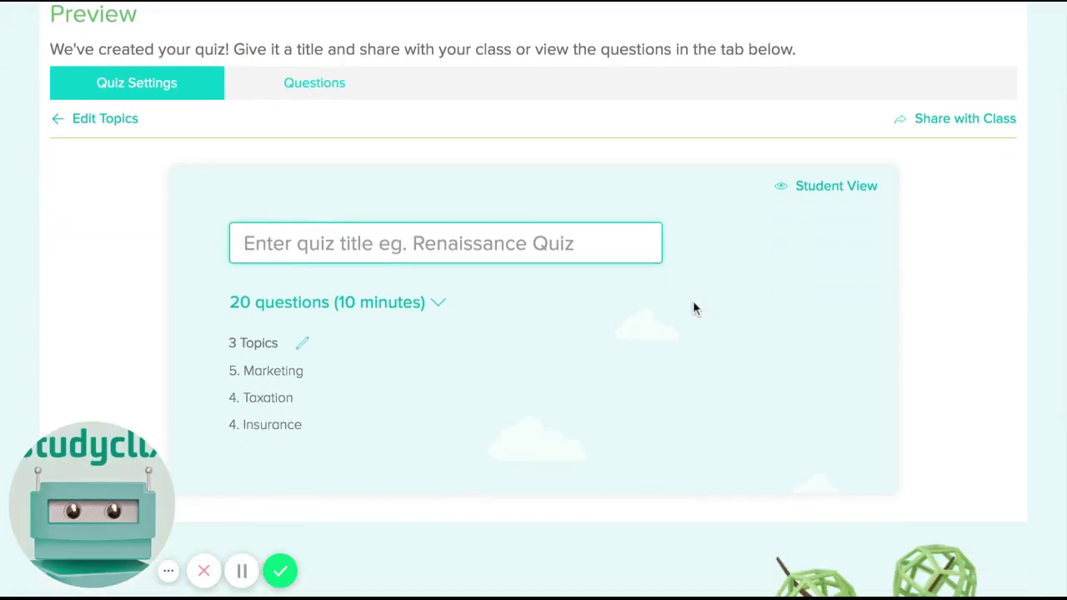
type("Mr ")
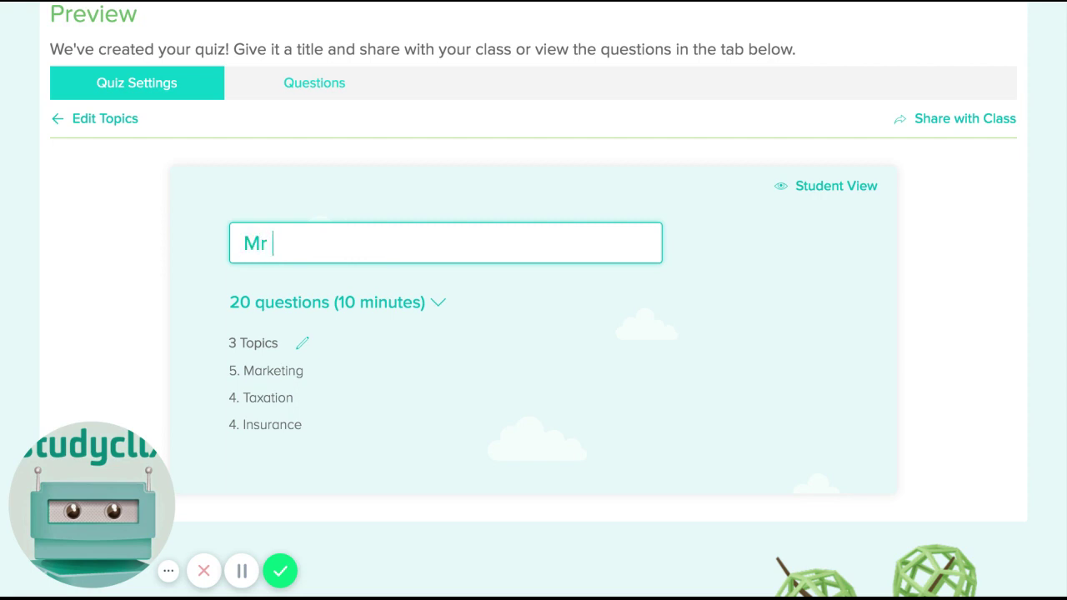
type("Saunders Qu")
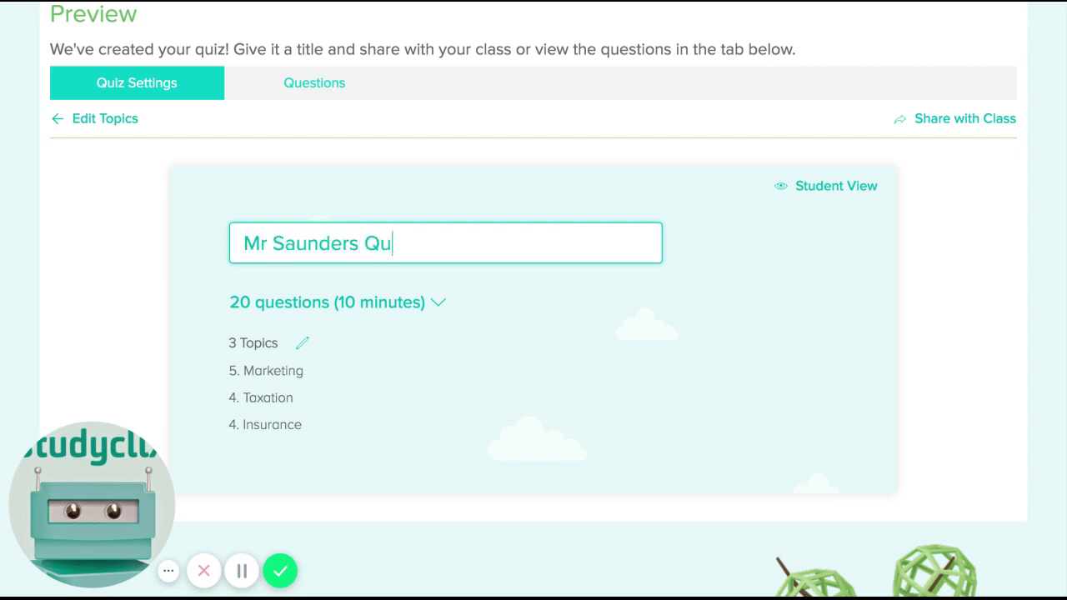
type("iz")
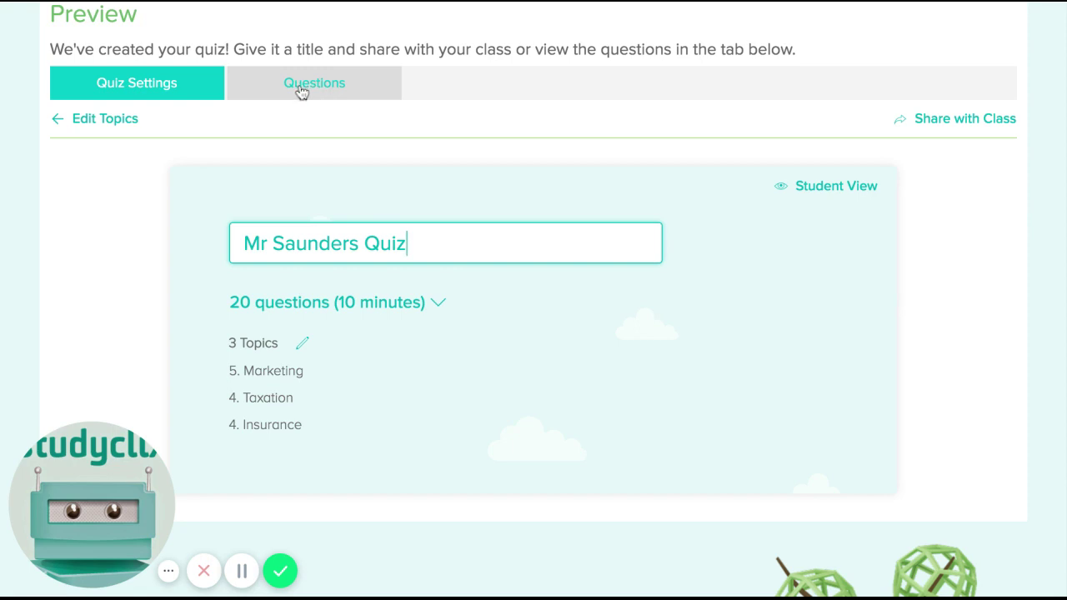
left_click(302, 87)
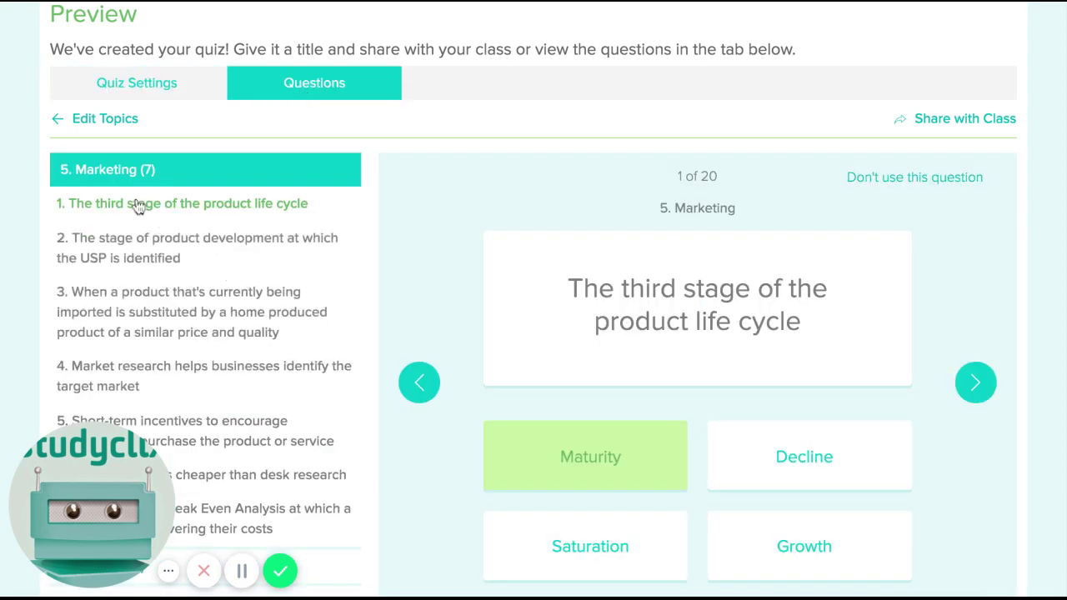
scroll(192, 263, "down", 3)
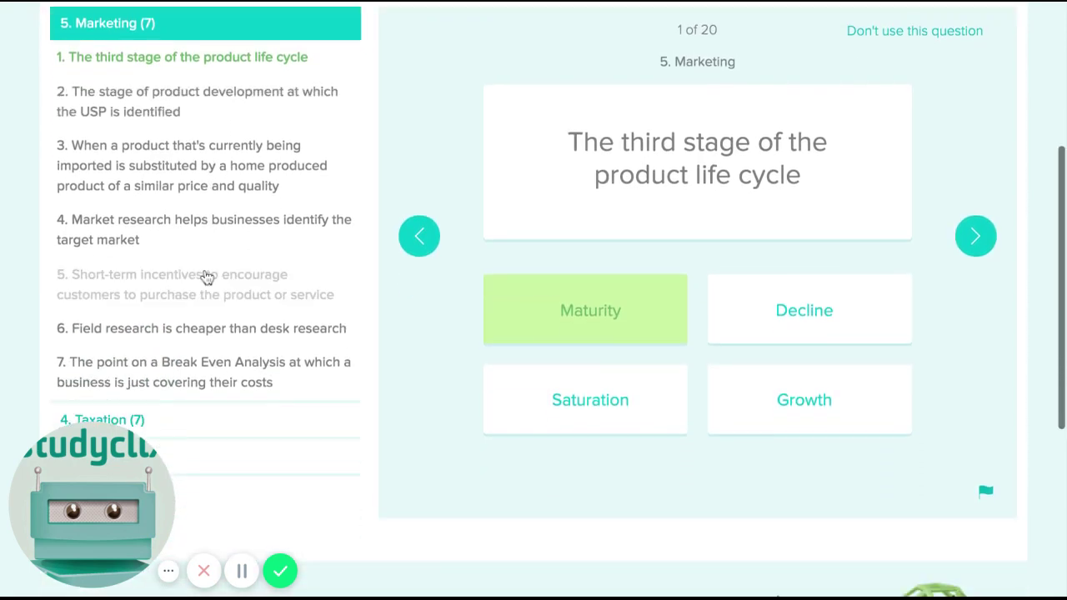
left_click(127, 232)
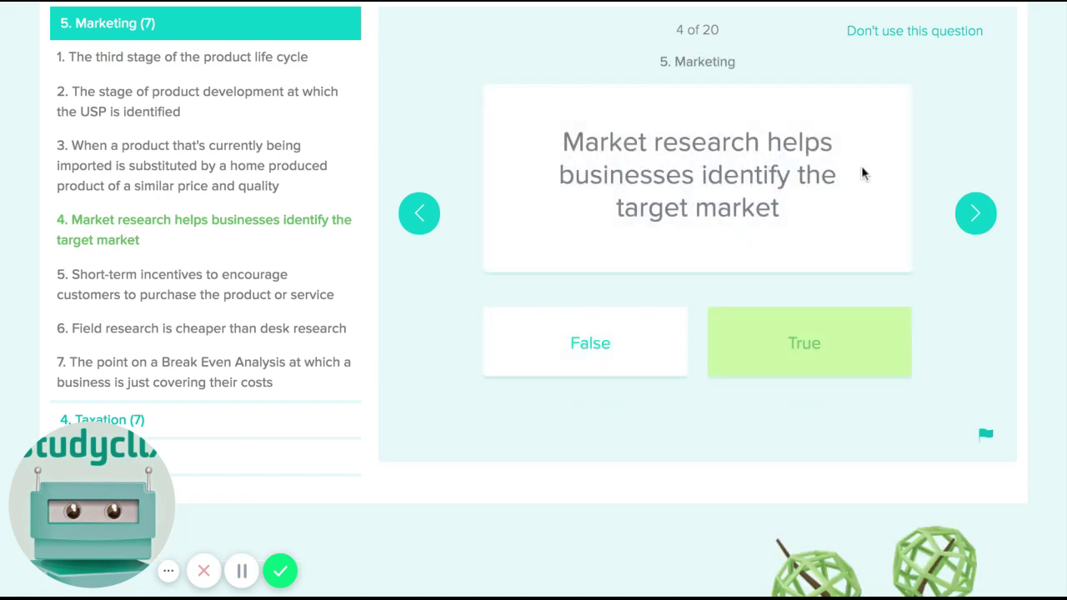
left_click(155, 330)
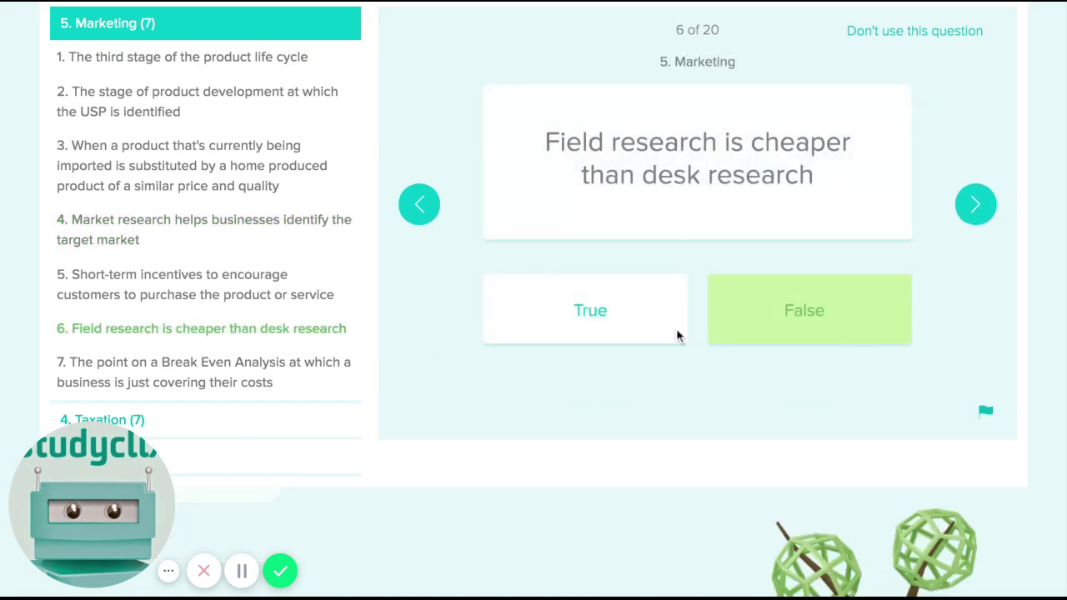
scroll(215, 291, "down", 3)
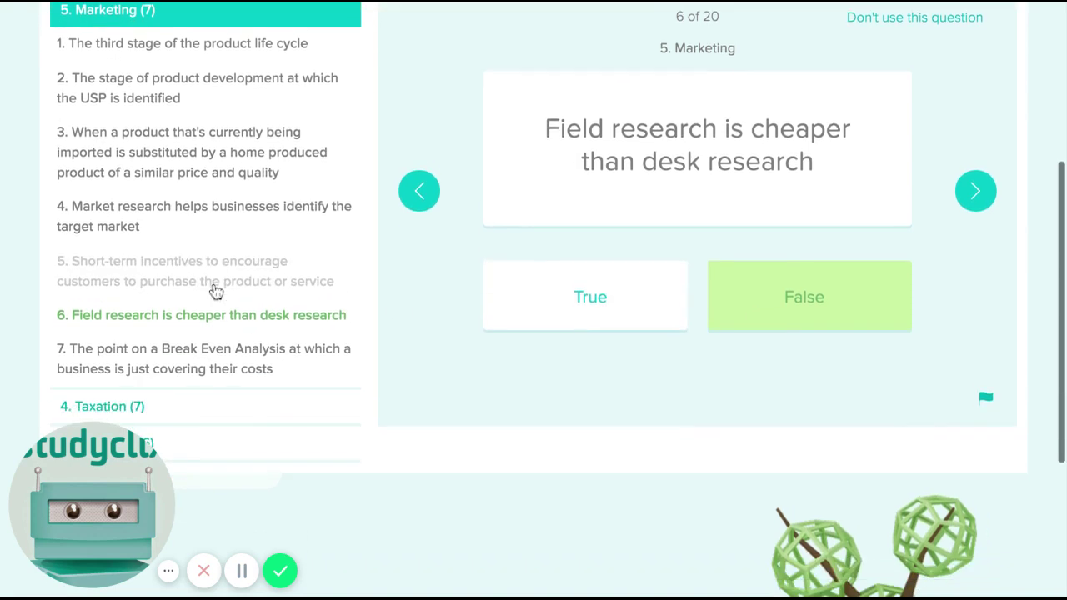
left_click(100, 260)
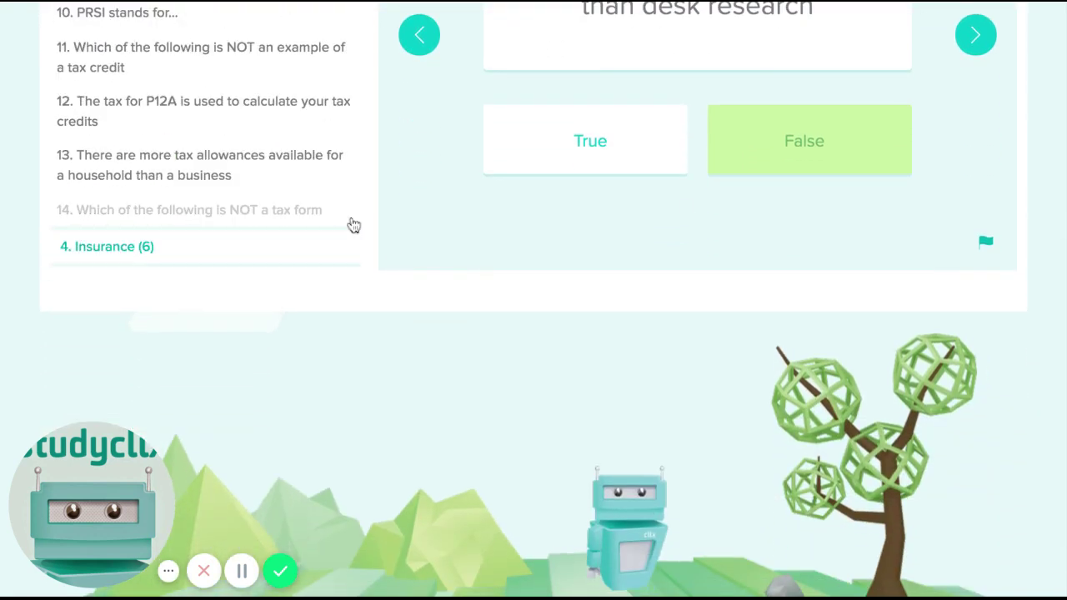
left_click(129, 250)
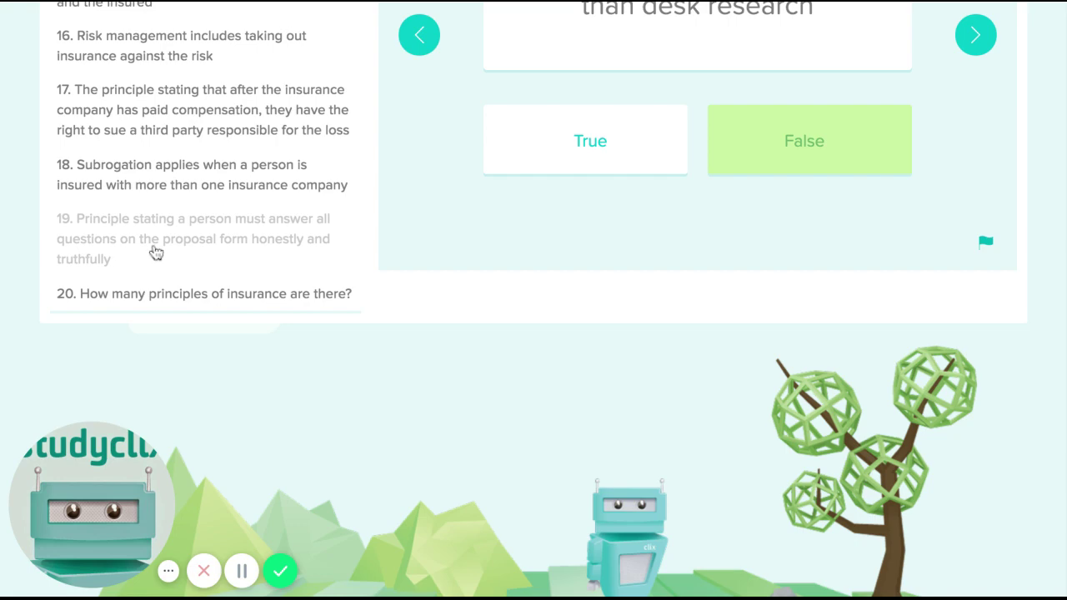
scroll(150, 250, "up", 5)
Step: Check the question-count option in quiz settings, then open the Share your Quiz page
left_click(107, 195)
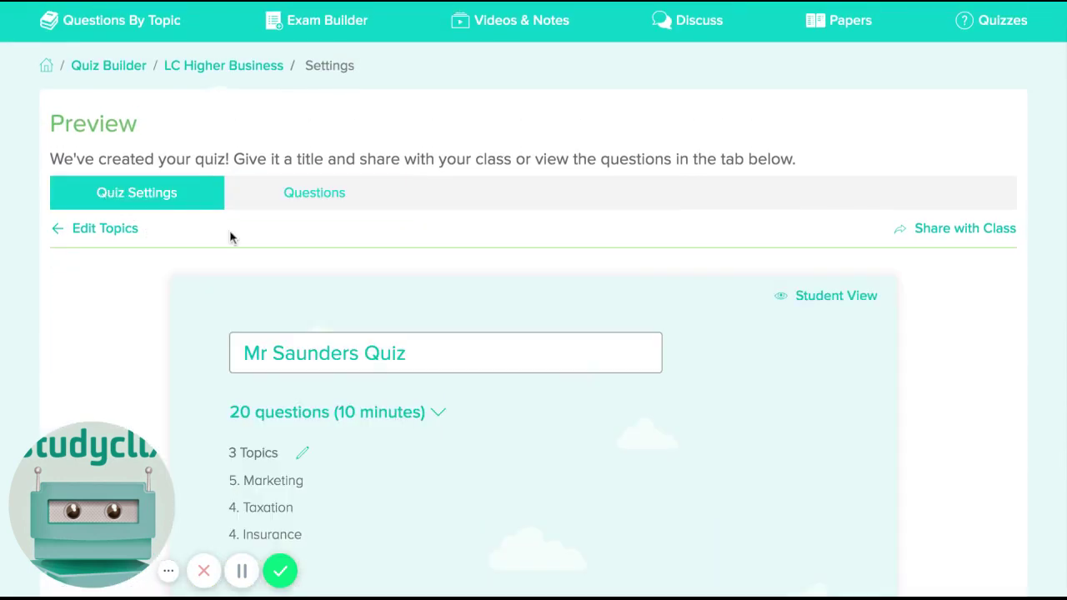
scroll(390, 381, "down", 2)
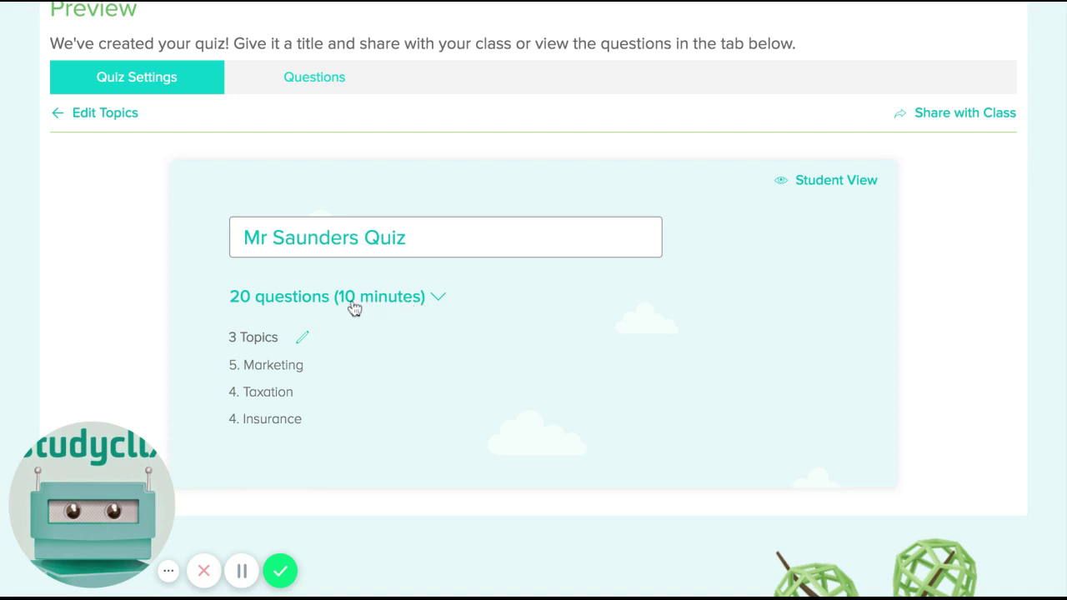
left_click(445, 305)
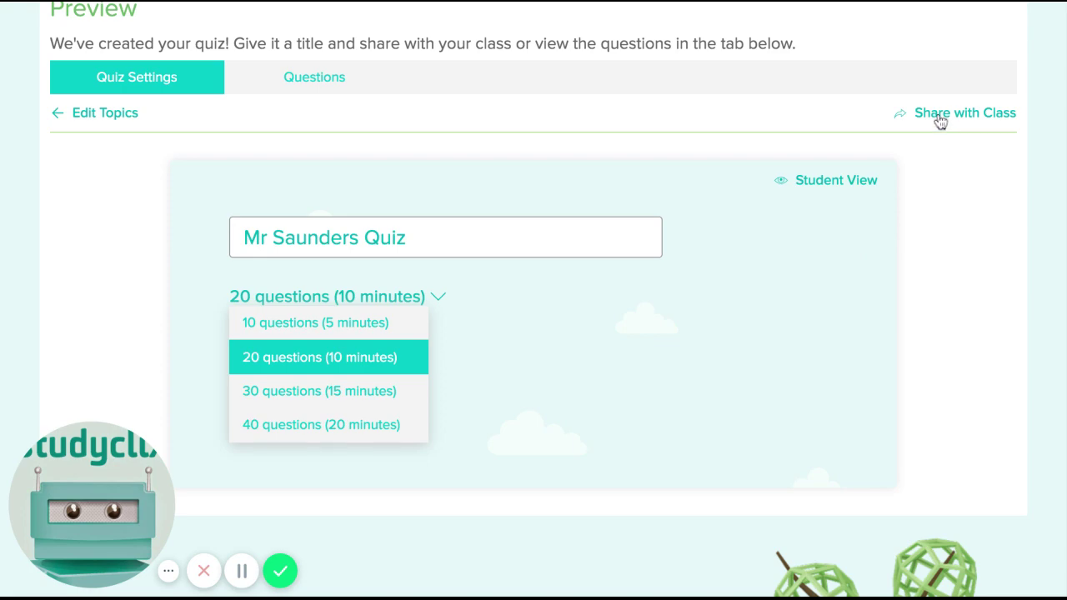
left_click(964, 113)
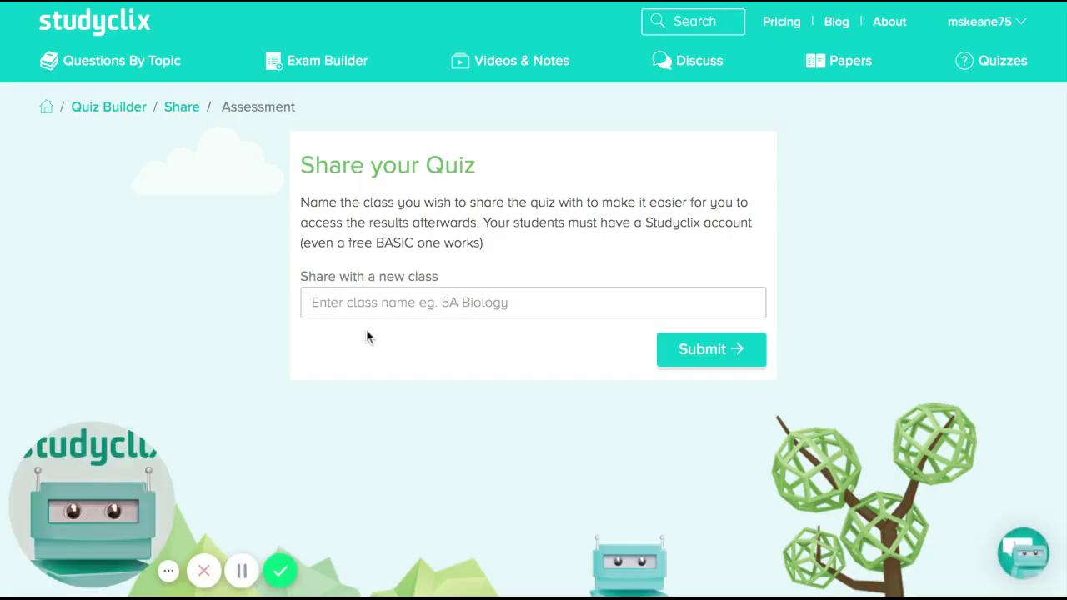
Step: Share the quiz with a new class named '6A Business' to generate its PIN and link
left_click(320, 310)
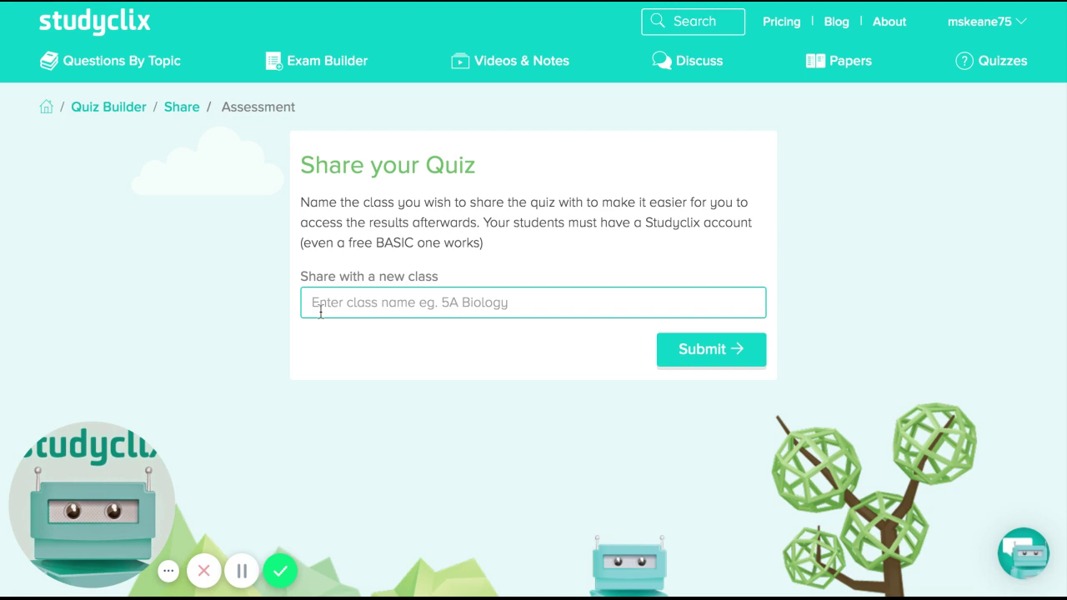
type("6A Busi")
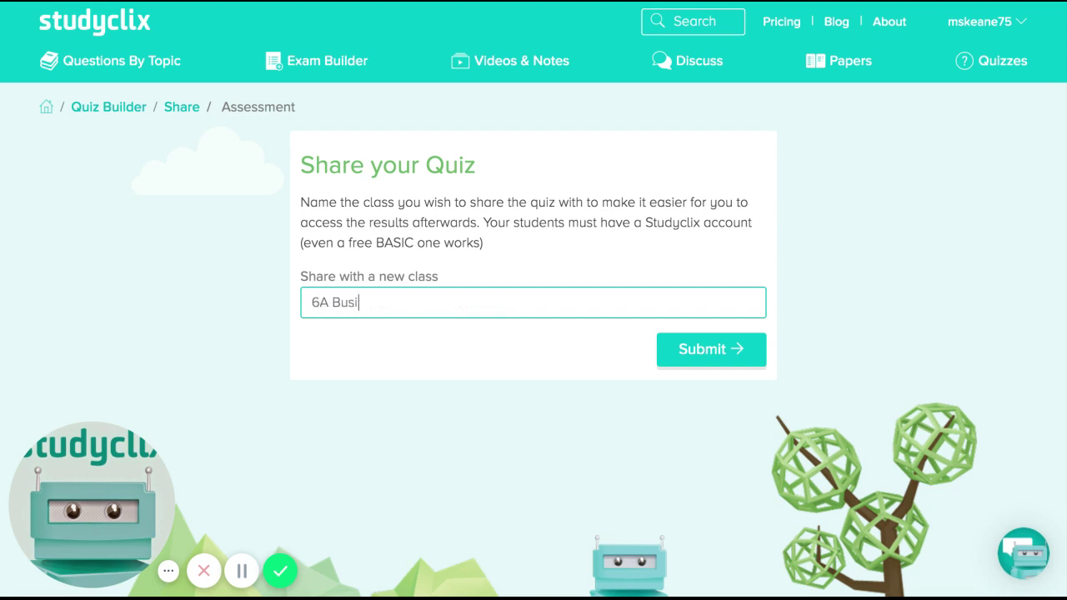
type("ness")
left_click(700, 351)
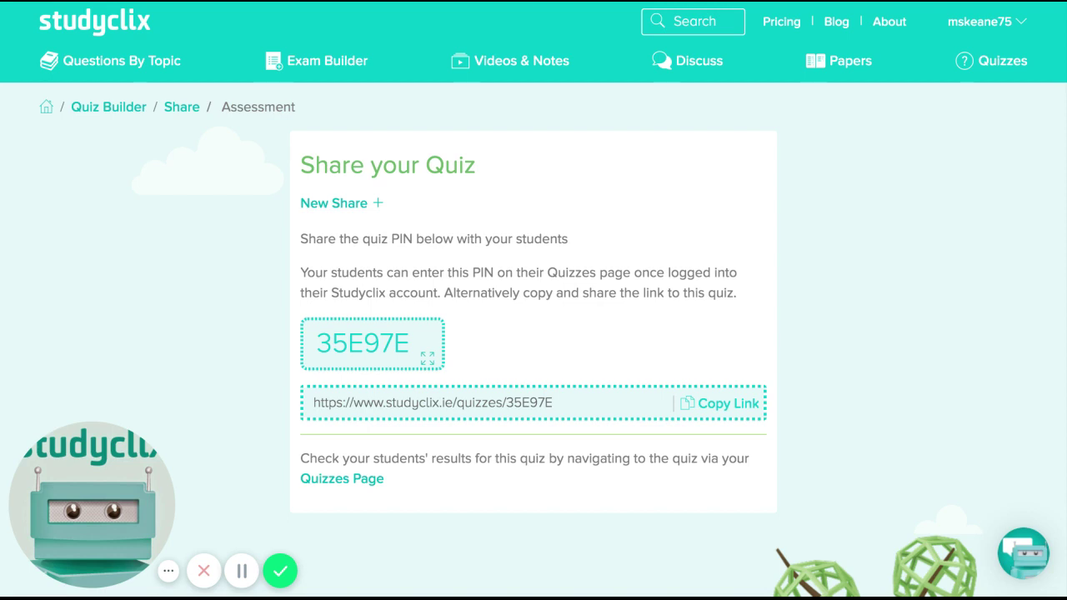
Step: Select the quiz's share link, then return to the Quizzes page
left_click(558, 403)
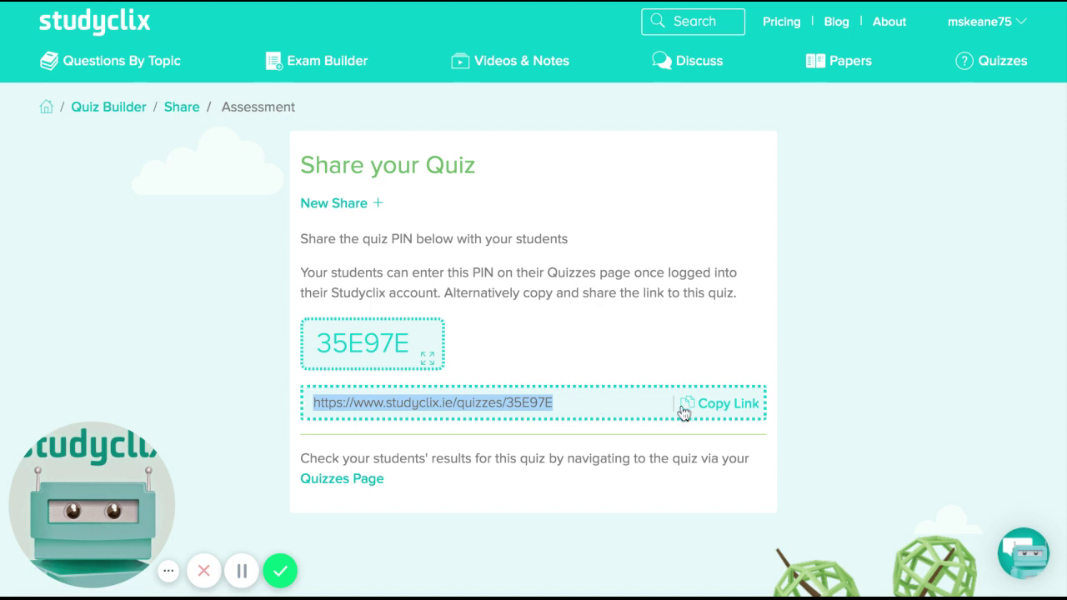
left_click(997, 64)
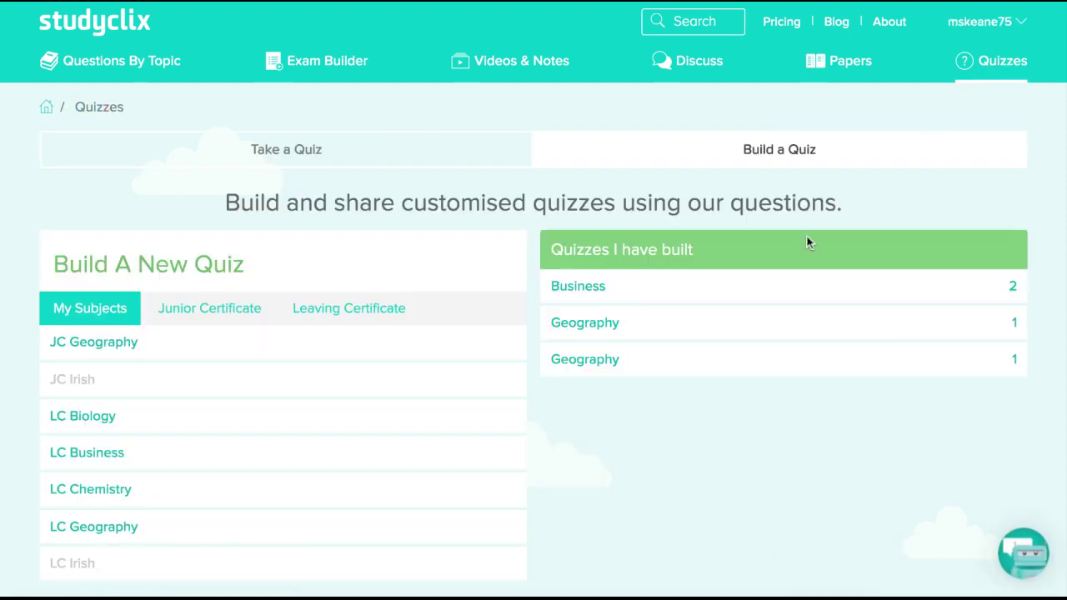
Step: Expand the Geography quizzes and open the Geography Mix results for 3B Geography
left_click(583, 323)
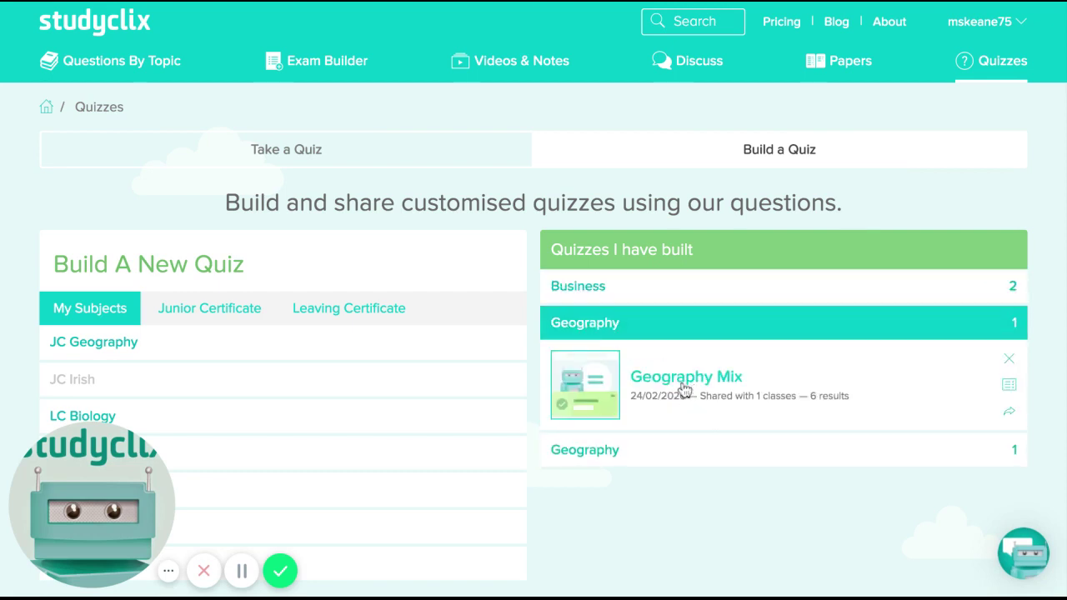
left_click(664, 386)
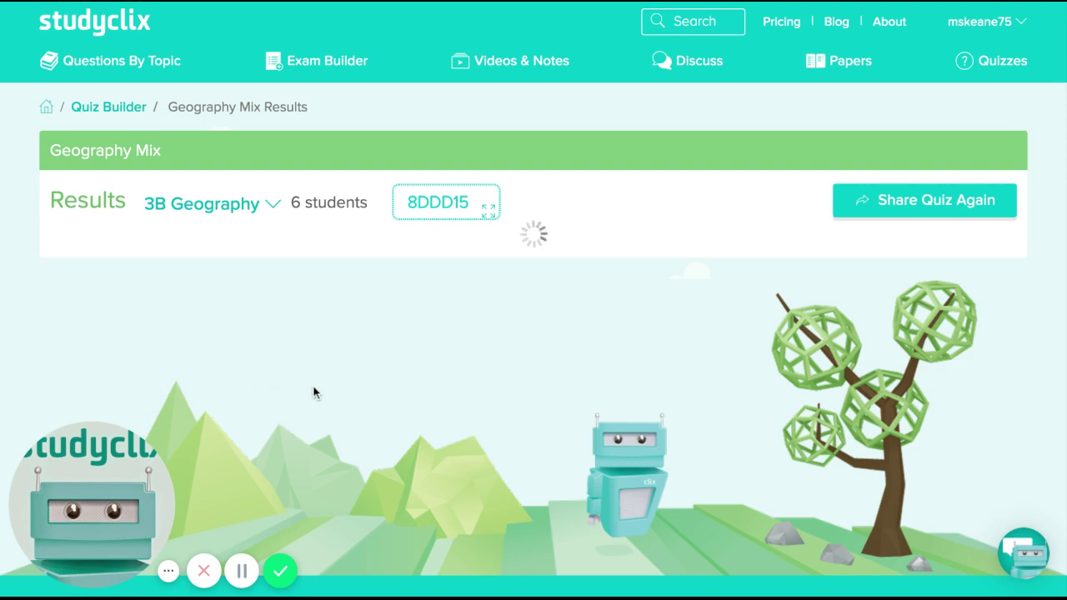
Step: Review the Geography Mix grades and the 6/10 student's question-by-question answers
scroll(315, 390, "down", 2)
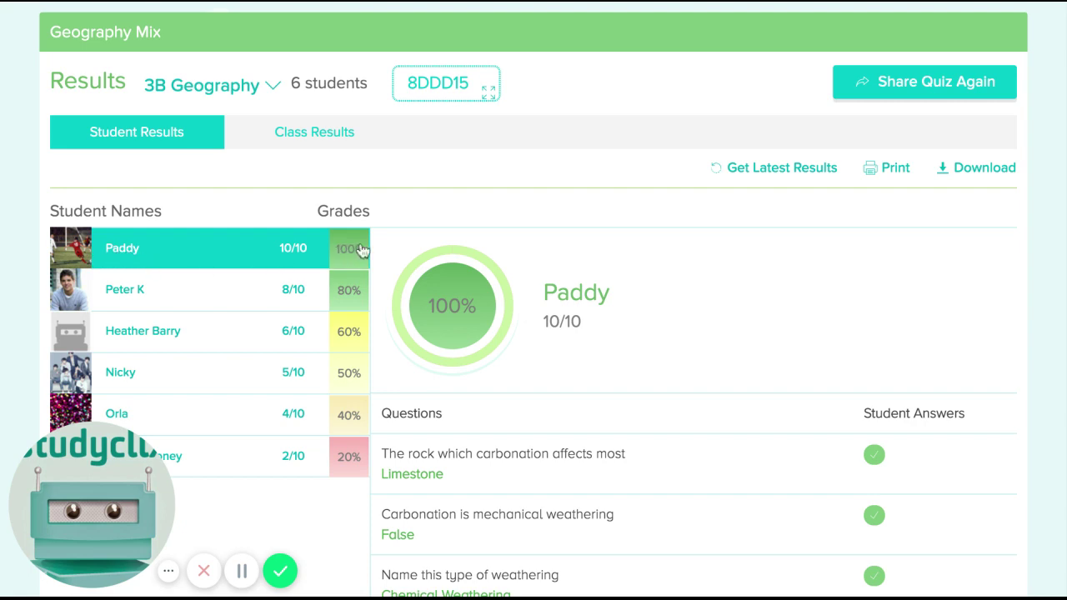
left_click(150, 334)
scroll(523, 388, "down", 1)
scroll(524, 388, "down", 5)
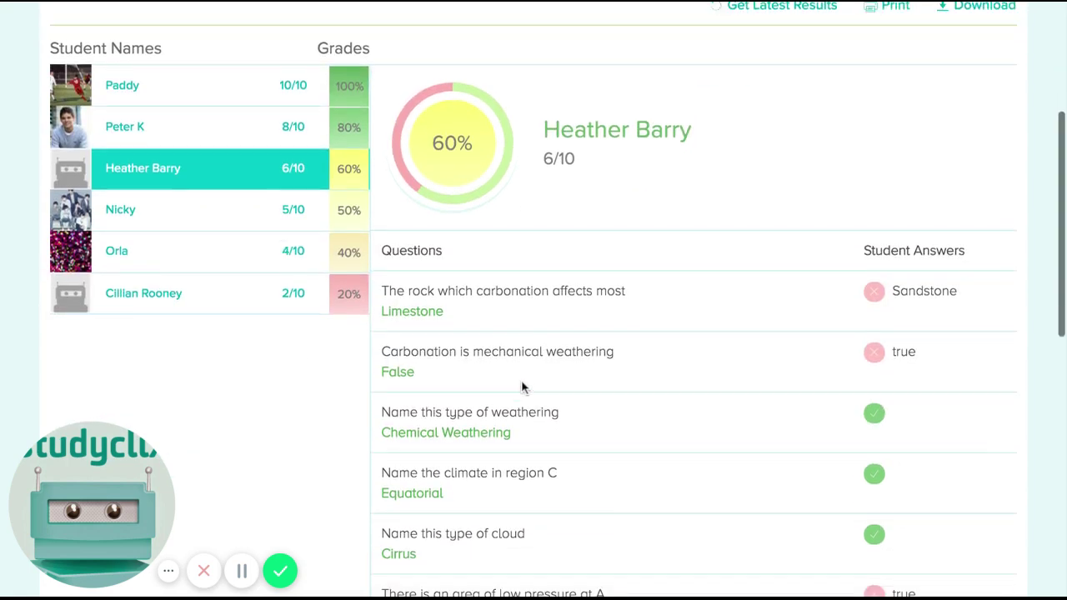
scroll(697, 375, "up", 3)
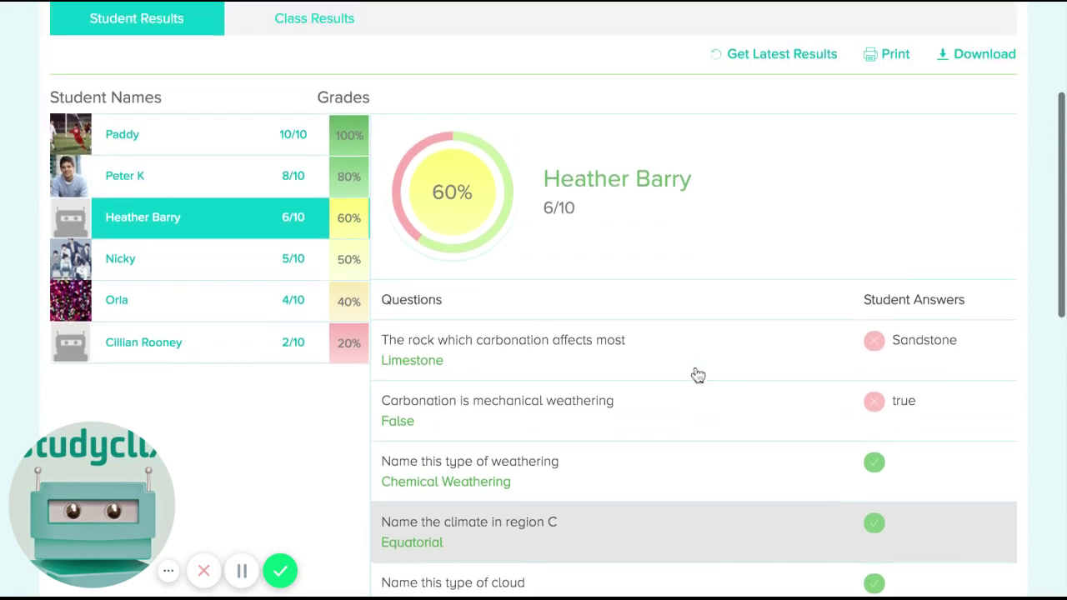
scroll(697, 375, "down", 3)
scroll(698, 375, "up", 2)
scroll(698, 375, "up", 5)
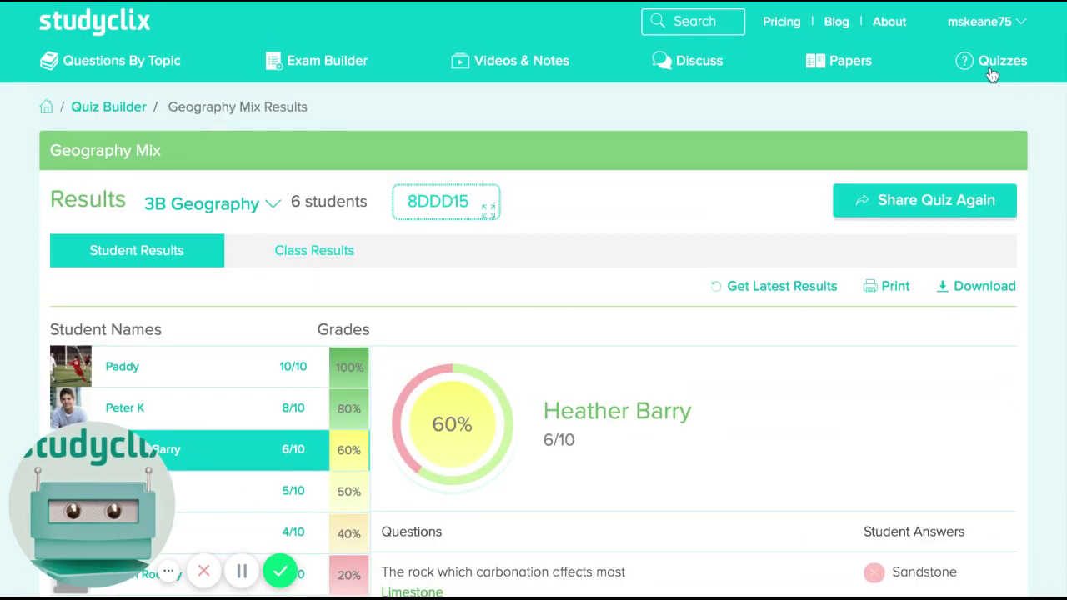
Step: Go to the Studyclix blog and filter its posts to Subject Guides
left_click(834, 22)
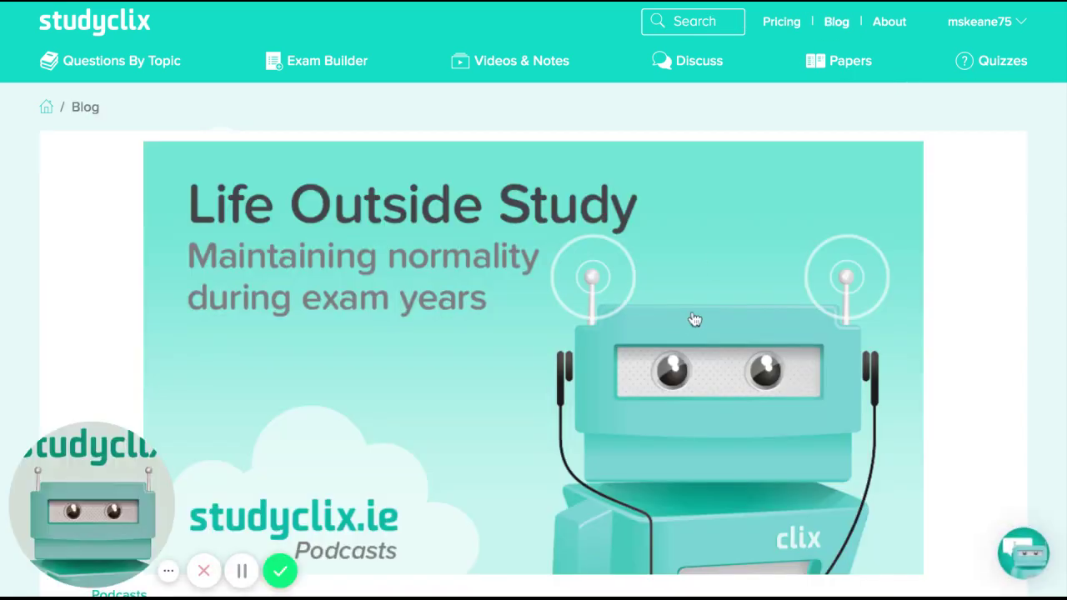
scroll(691, 324, "down", 3)
scroll(692, 324, "down", 3)
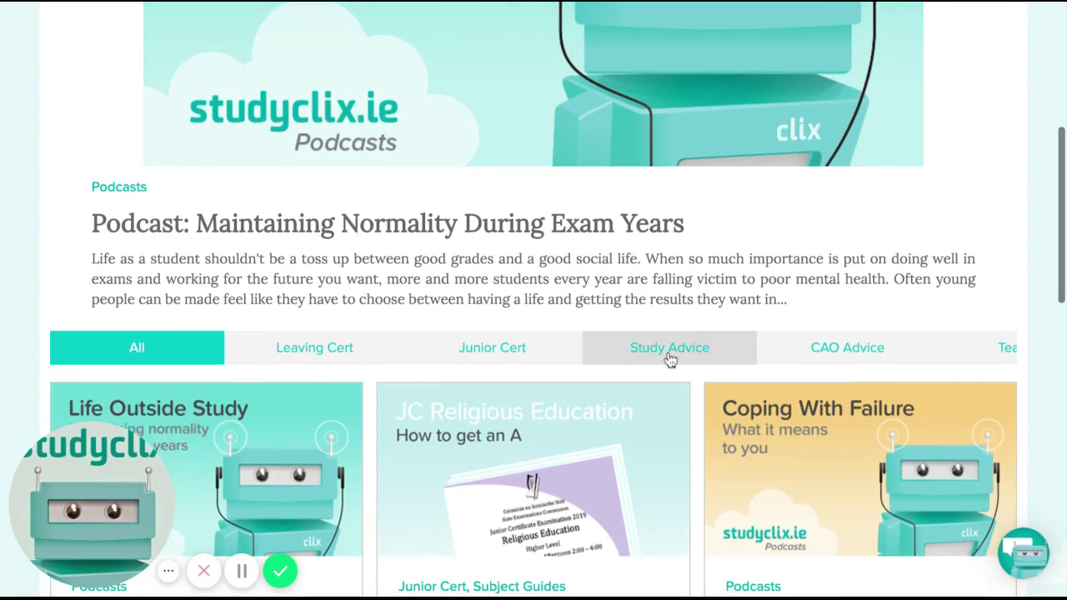
scroll(678, 345, "down", 3)
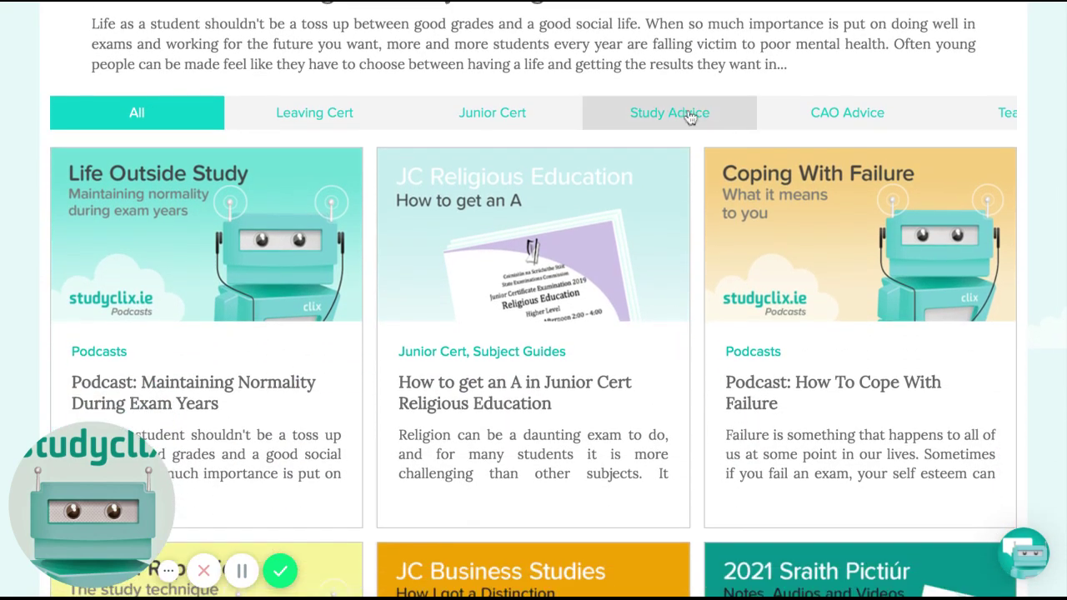
scroll(690, 115, "right", 8)
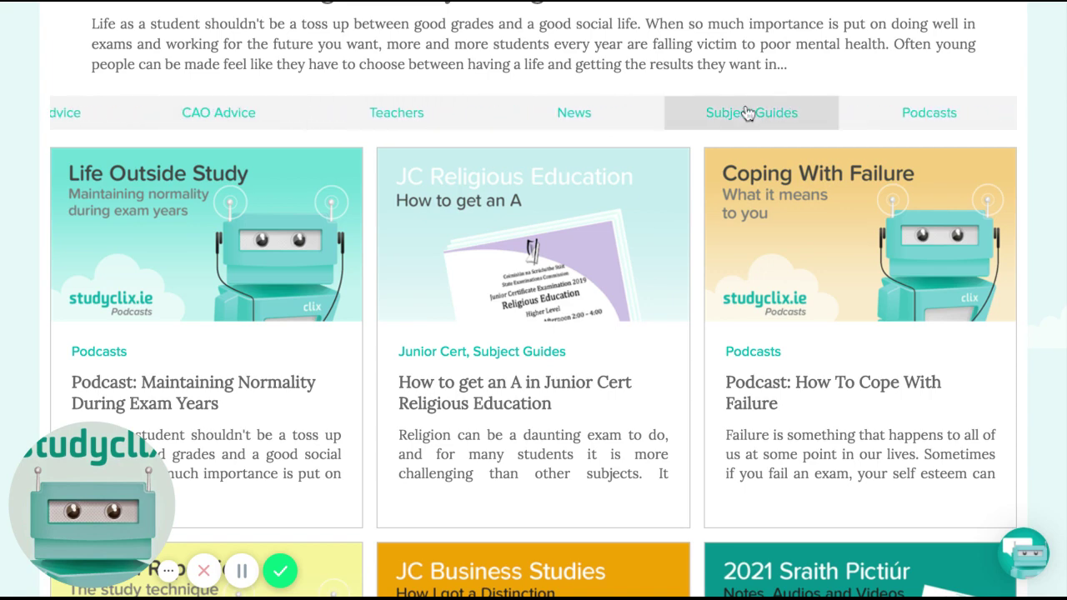
left_click(748, 113)
Step: Open the 'How to get a H1 in the Leaving Cert Physics Exam' article
scroll(567, 311, "down", 3)
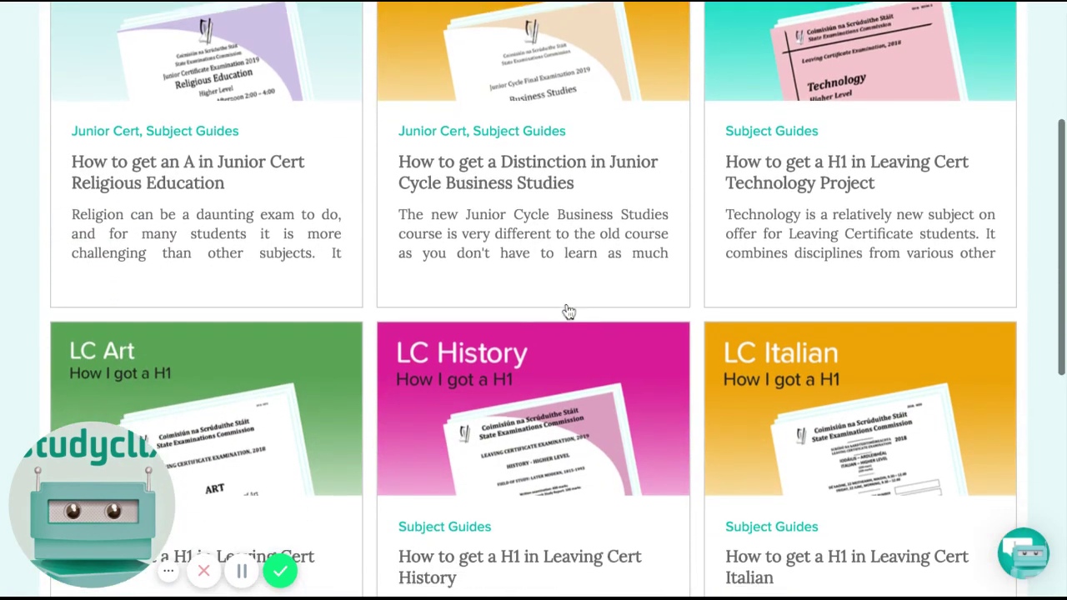
scroll(567, 311, "down", 4)
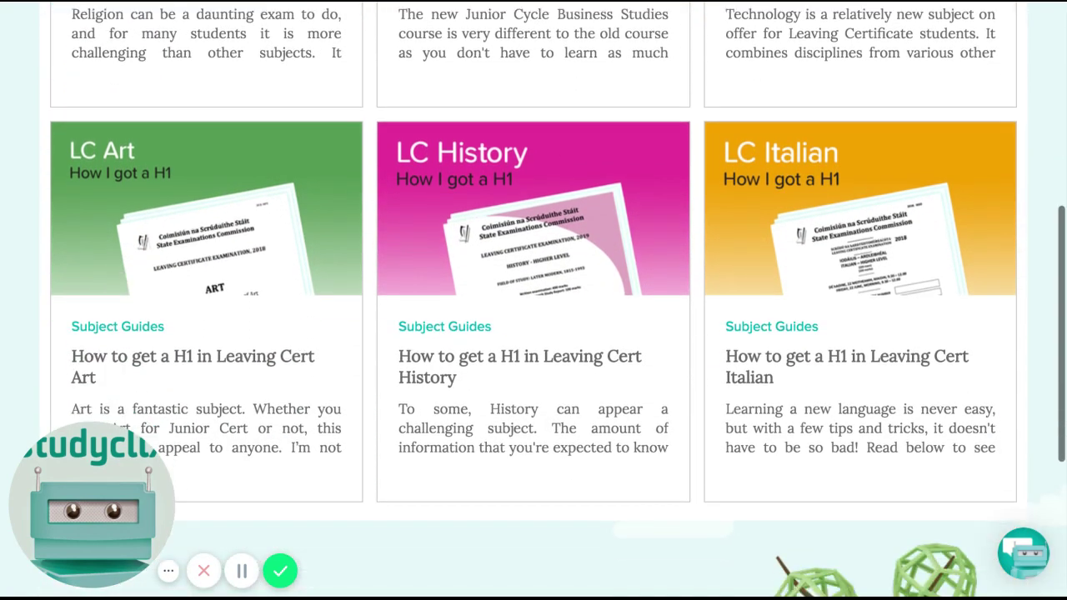
scroll(533, 300, "down", 2)
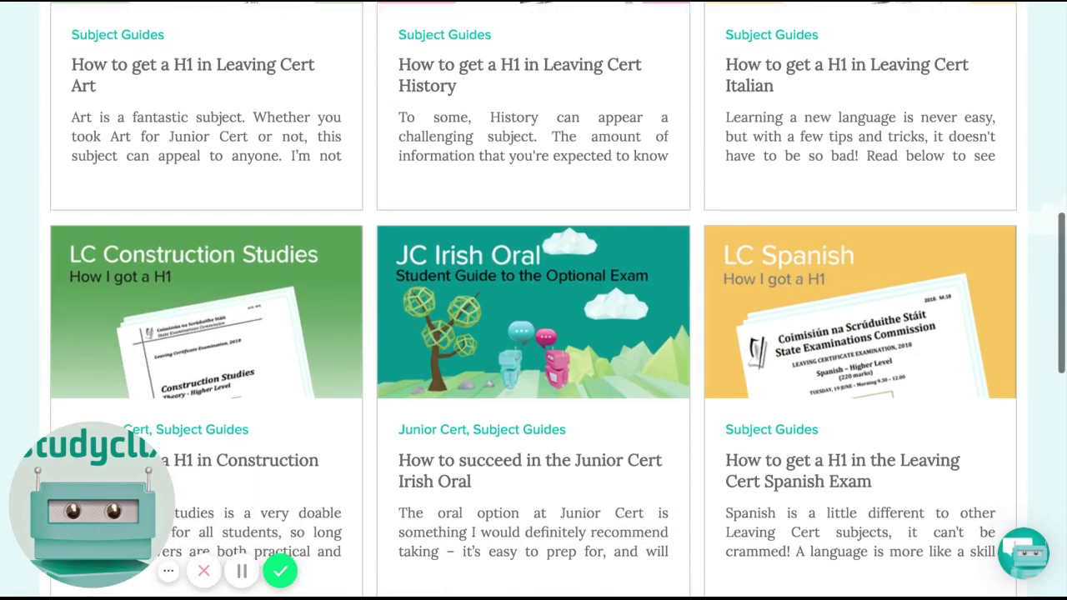
scroll(485, 265, "down", 5)
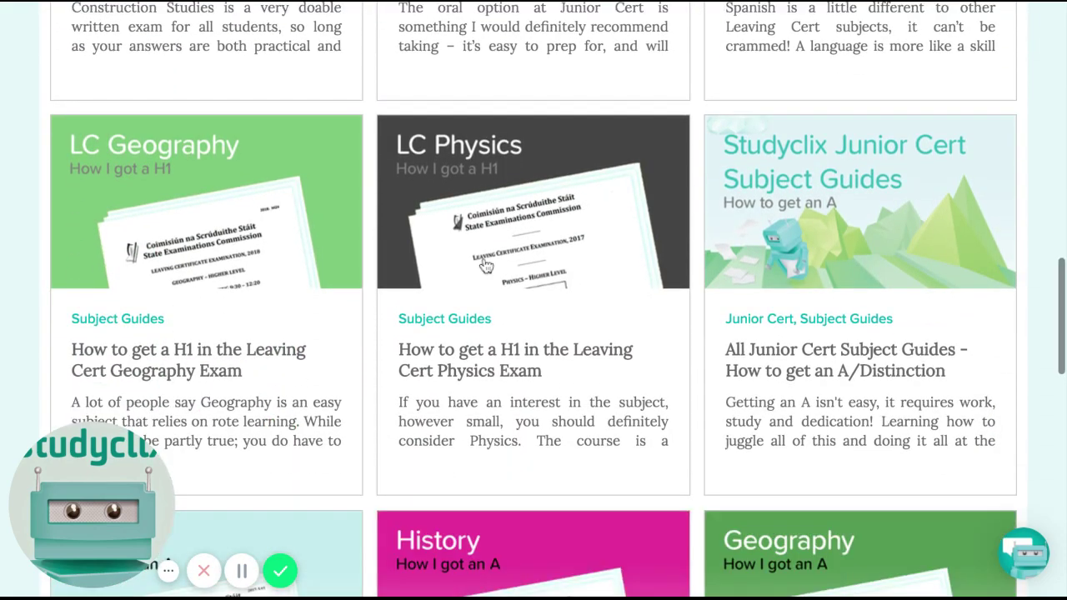
left_click(485, 265)
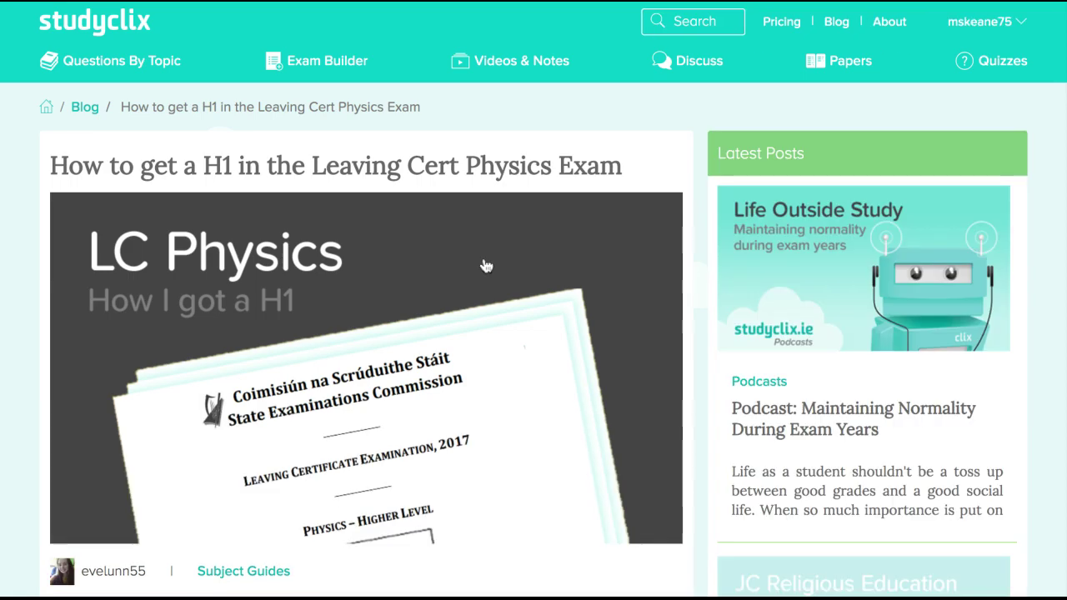
scroll(483, 264, "down", 2)
scroll(402, 339, "down", 6)
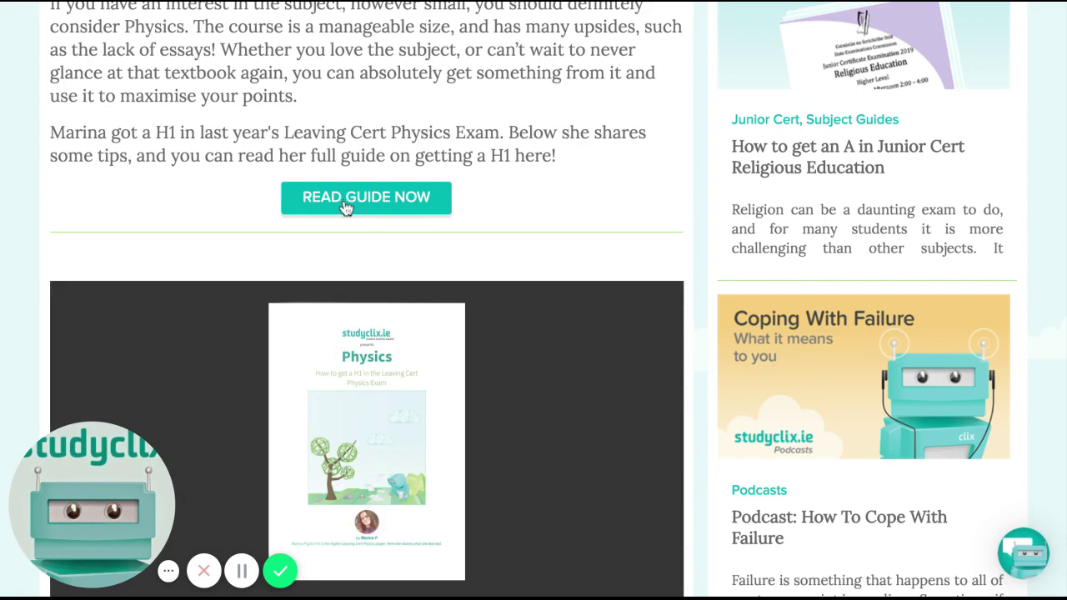
scroll(346, 207, "up", 8)
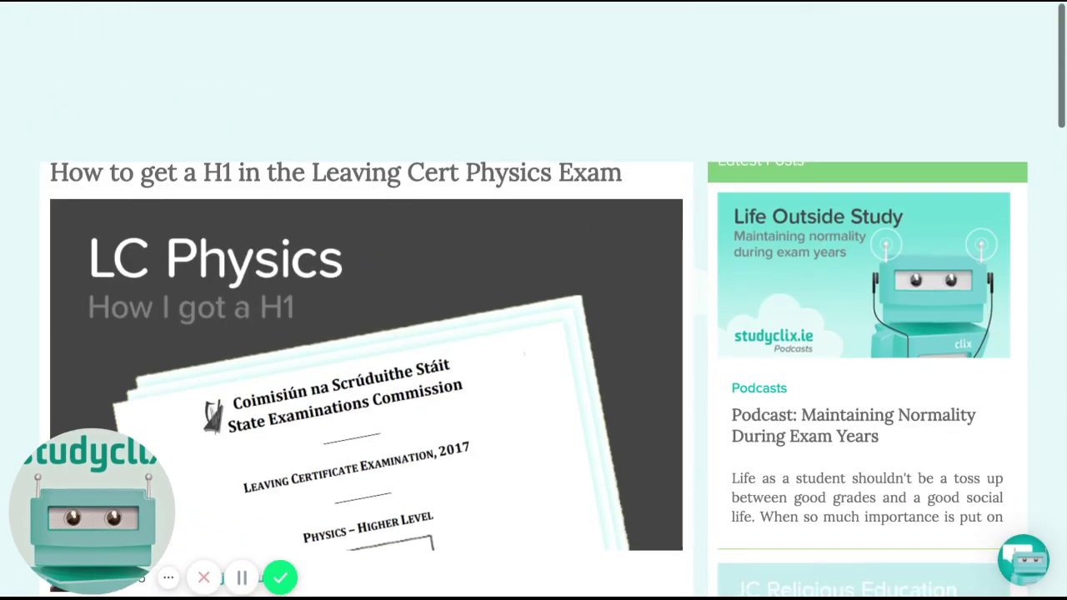